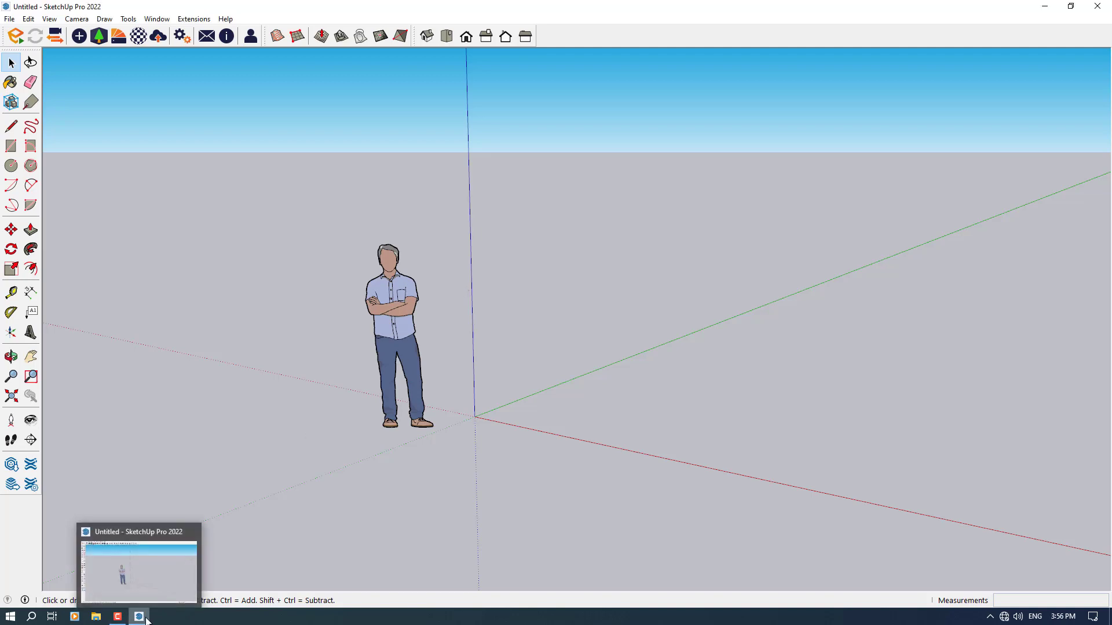
Step: Delete the default human figure from the model
{"action": "left_click", "coordinate": [120, 618]}
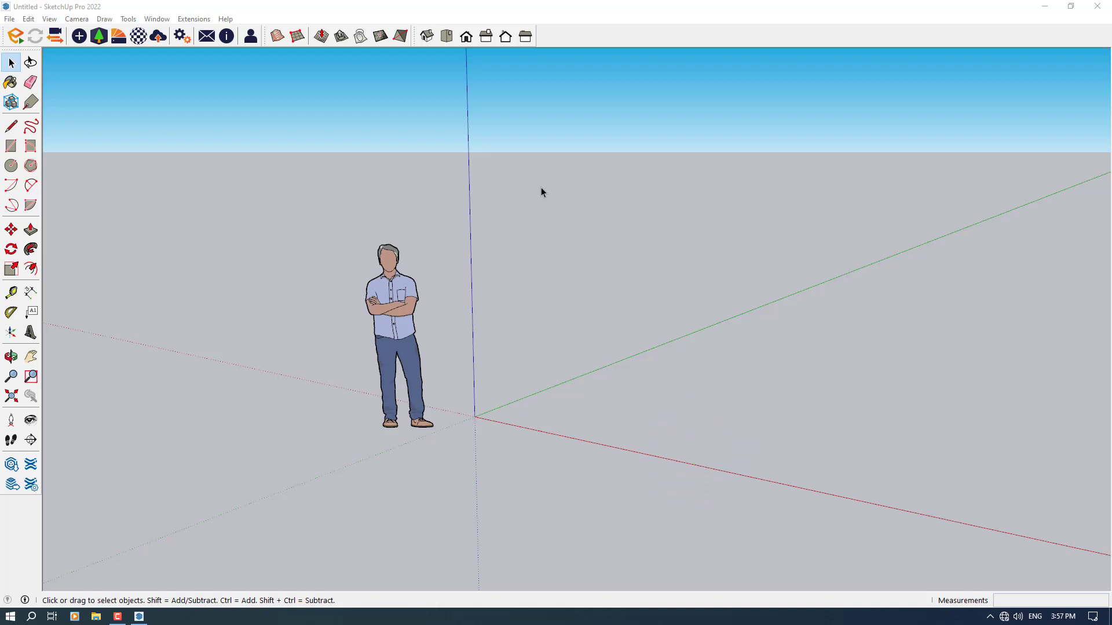
{"action": "left_click_drag", "start_coordinate": [511, 192], "coordinate": [300, 446]}
{"action": "key", "text": "Delete"}
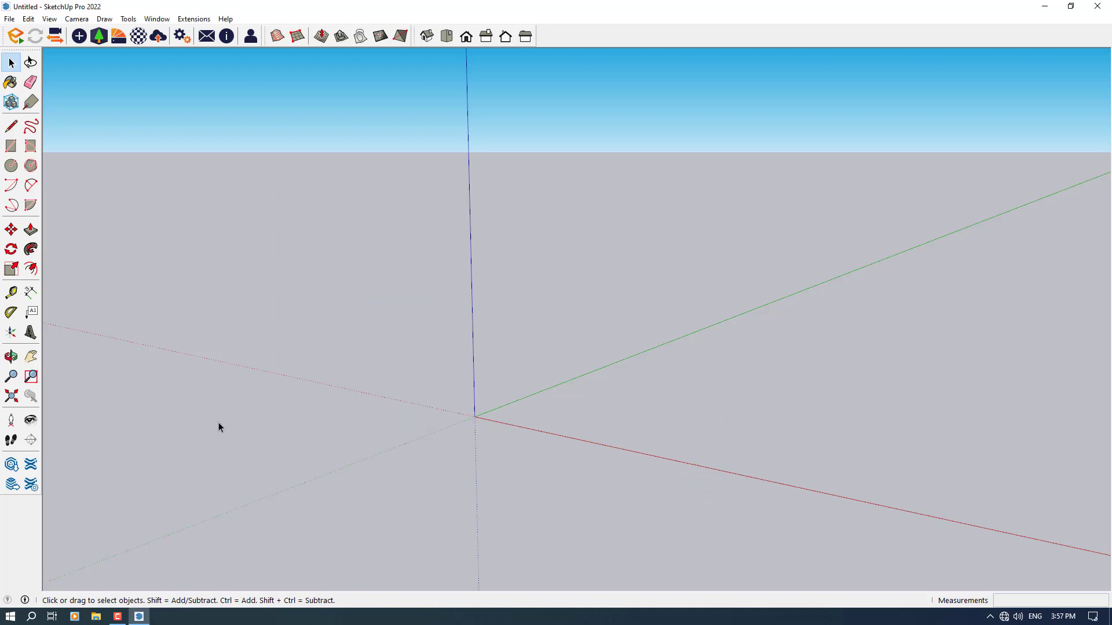
Step: Draw a circle with a radius of about 0.55 m on the ground between the red and green axes
{"action": "left_click", "coordinate": [11, 166]}
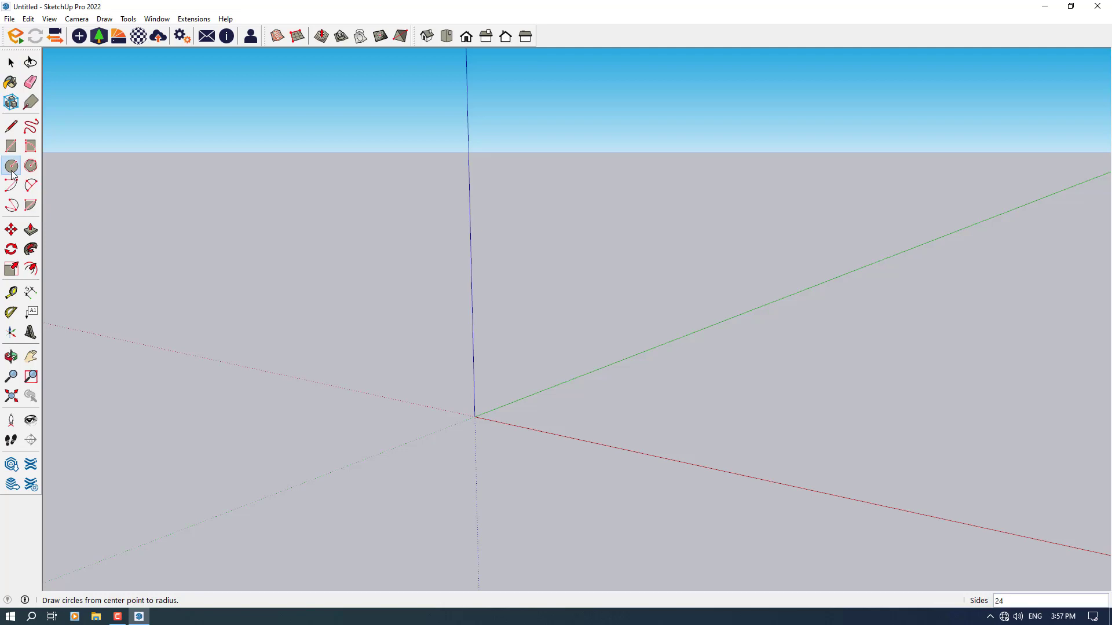
{"action": "left_click", "coordinate": [639, 411]}
{"action": "left_click", "coordinate": [671, 396]}
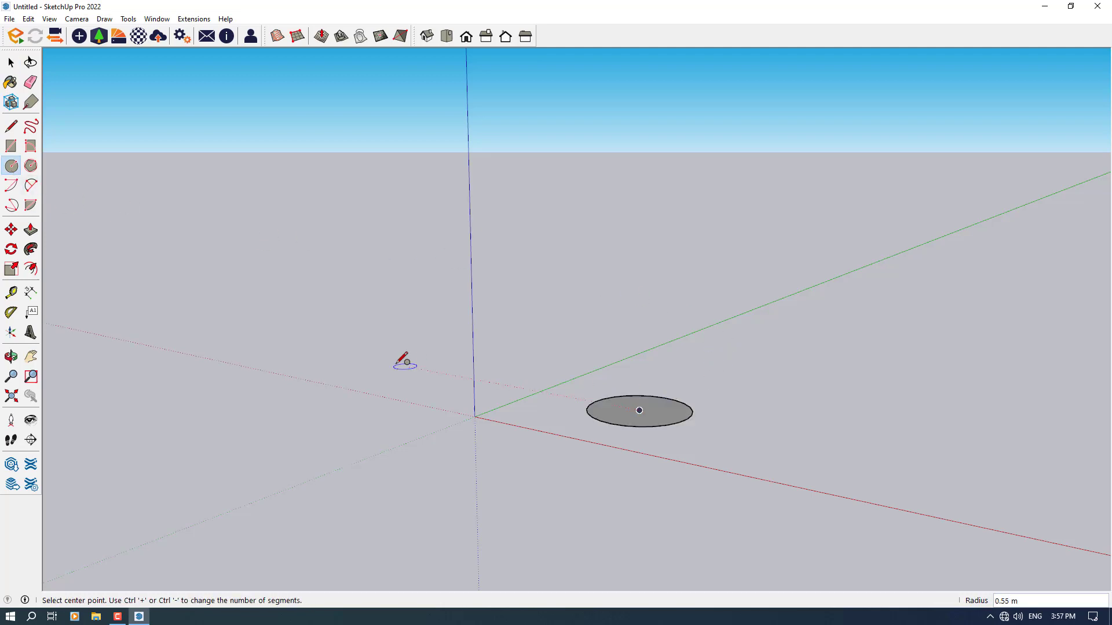
{"action": "middle_click_drag", "start_coordinate": [405, 361], "coordinate": [550, 350]}
{"action": "scroll", "coordinate": [459, 410], "scroll_direction": "up", "scroll_amount": 3}
{"action": "mouse_move", "coordinate": [459, 410]}
{"action": "middle_mouse_down"}
{"action": "mouse_move", "coordinate": [403, 456]}
{"action": "mouse_move", "coordinate": [325, 478]}
{"action": "mouse_move", "coordinate": [364, 466]}
{"action": "middle_mouse_up"}
{"action": "key", "text": "space"}
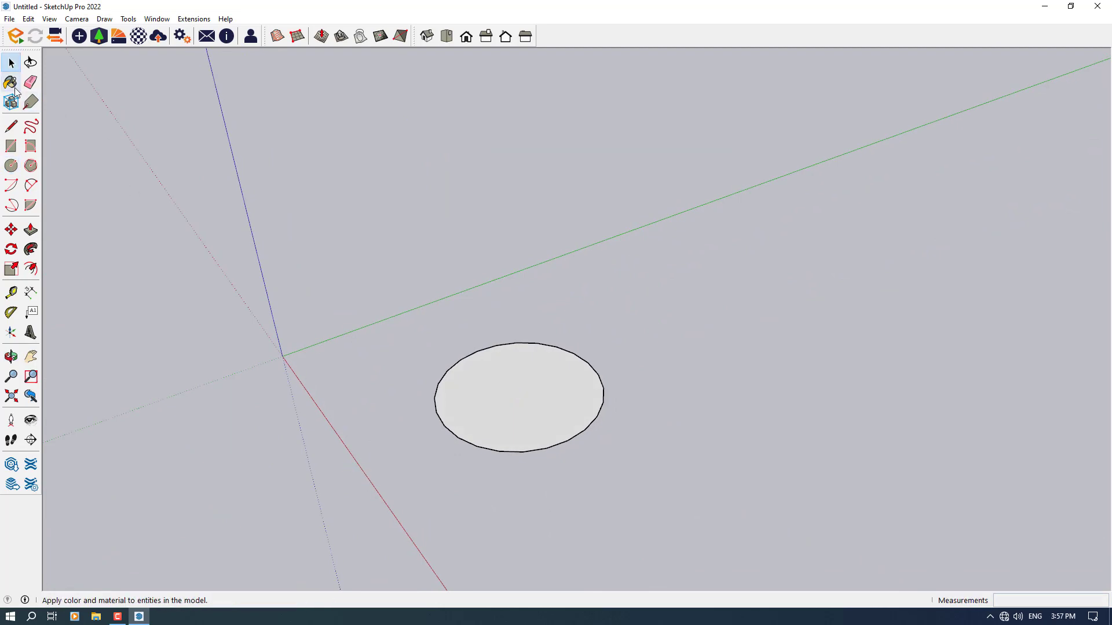
Step: Show the circle's entity information and set its number of segments to 48
{"action": "left_click", "coordinate": [7, 83]}
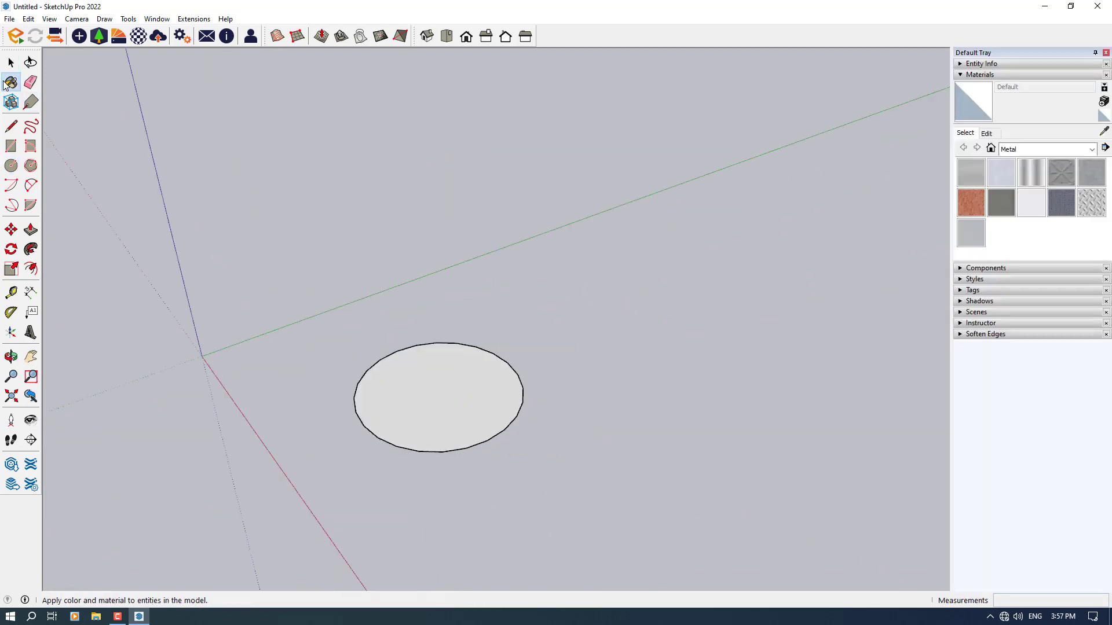
{"action": "left_click", "coordinate": [979, 64]}
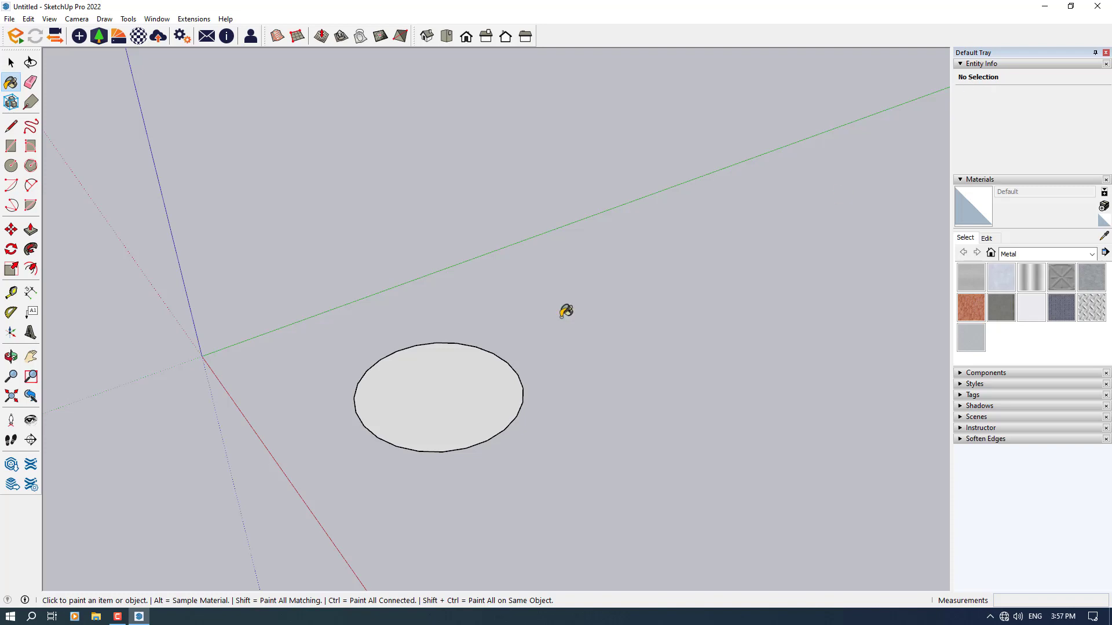
{"action": "left_click", "coordinate": [11, 62]}
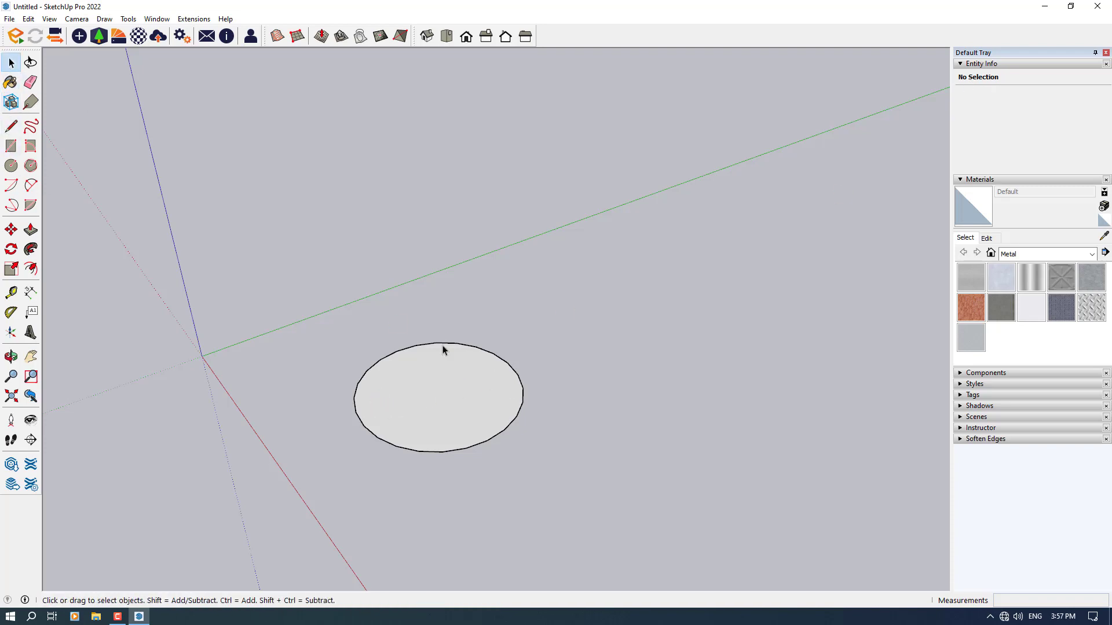
{"action": "left_click", "coordinate": [523, 389]}
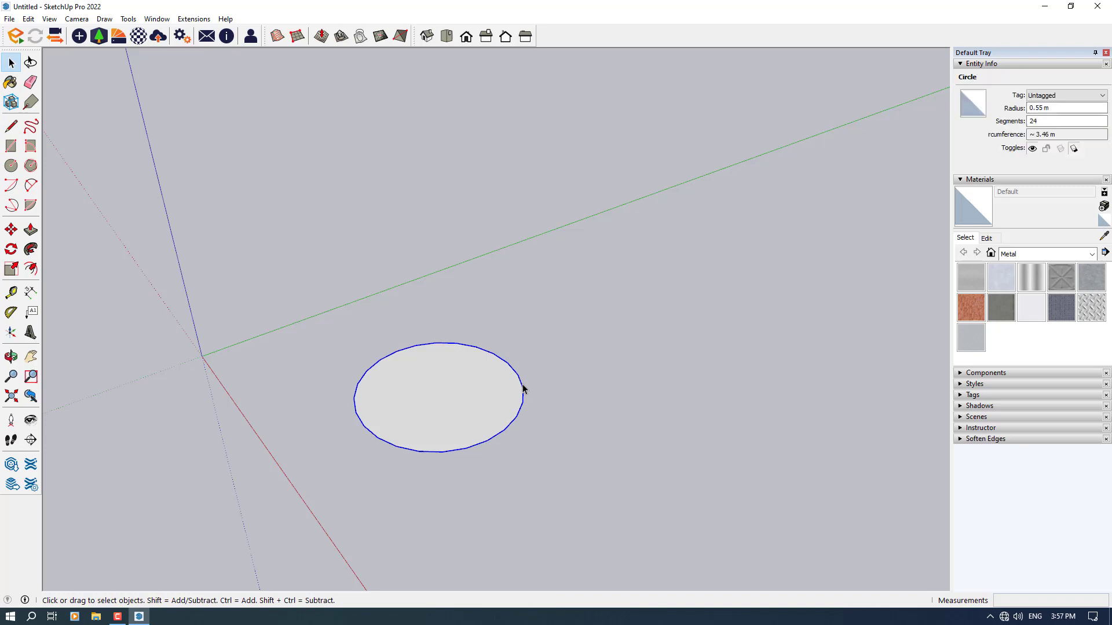
{"action": "left_click", "coordinate": [1037, 121]}
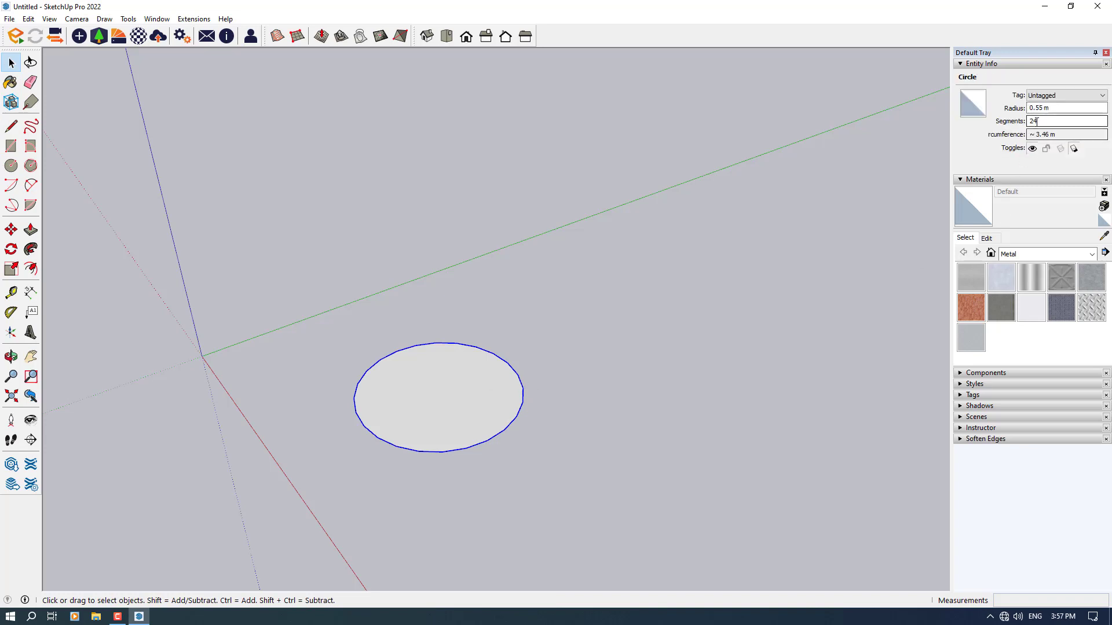
{"action": "left_click", "coordinate": [1034, 120]}
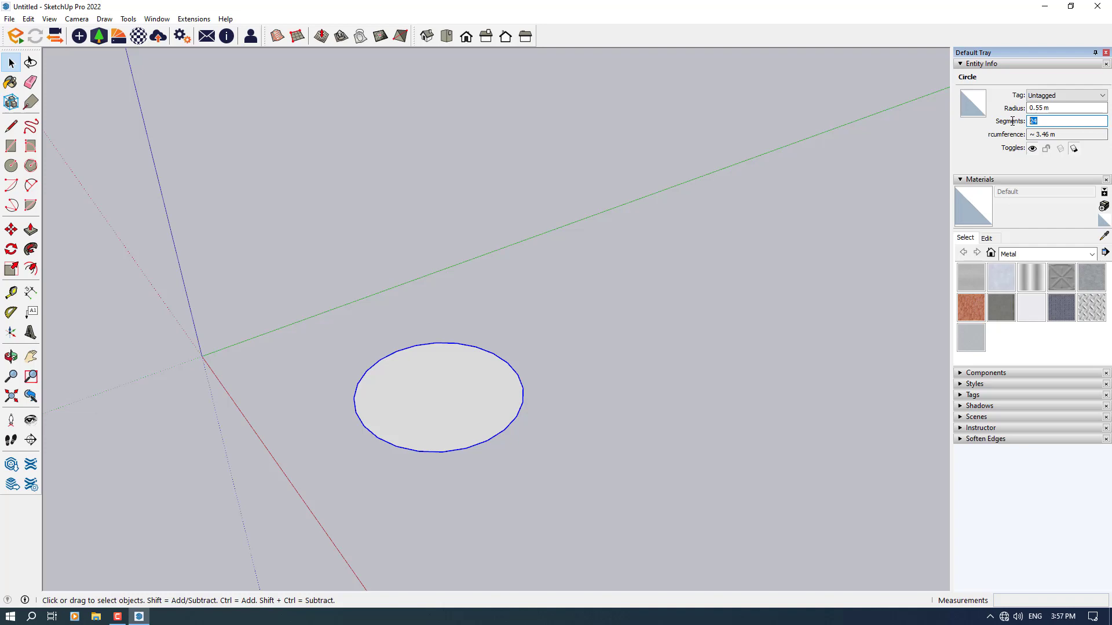
{"action": "type", "text": "48"}
{"action": "key", "text": "Return"}
Step: Extrude the circle upward about 1.69 m with Push/Pull to form a cylinder
{"action": "scroll", "coordinate": [278, 475], "scroll_direction": "up", "scroll_amount": 5}
{"action": "middle_click_drag", "start_coordinate": [670, 364], "coordinate": [629, 390]}
{"action": "scroll", "coordinate": [370, 385], "scroll_direction": "down", "scroll_amount": 3}
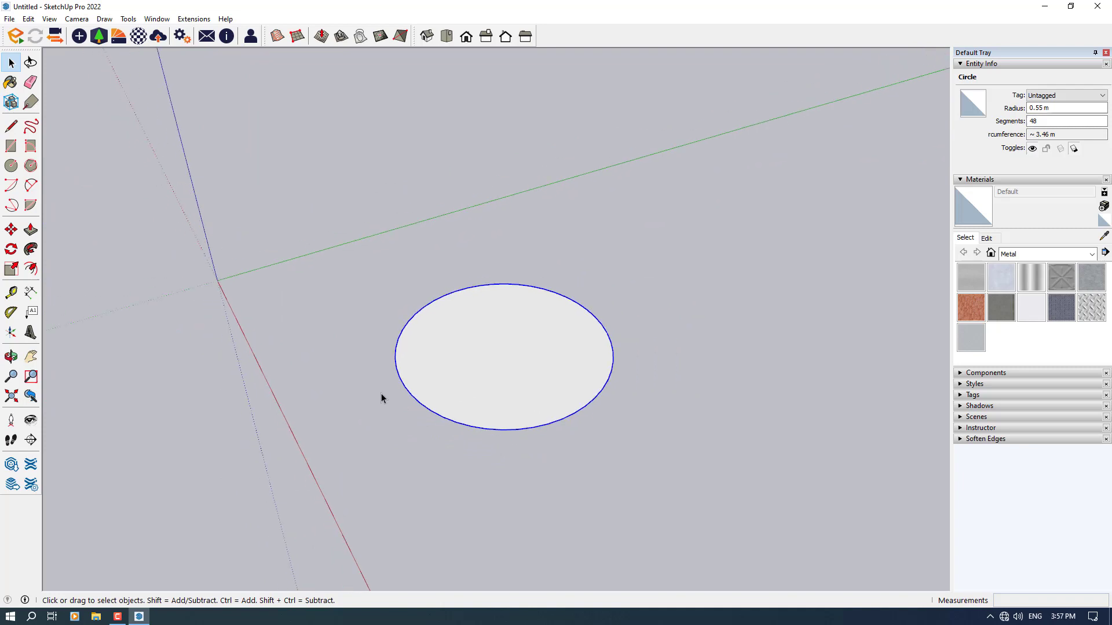
{"action": "middle_click_drag", "start_coordinate": [380, 396], "coordinate": [395, 429]}
{"action": "scroll", "coordinate": [525, 347], "scroll_direction": "up", "scroll_amount": 2}
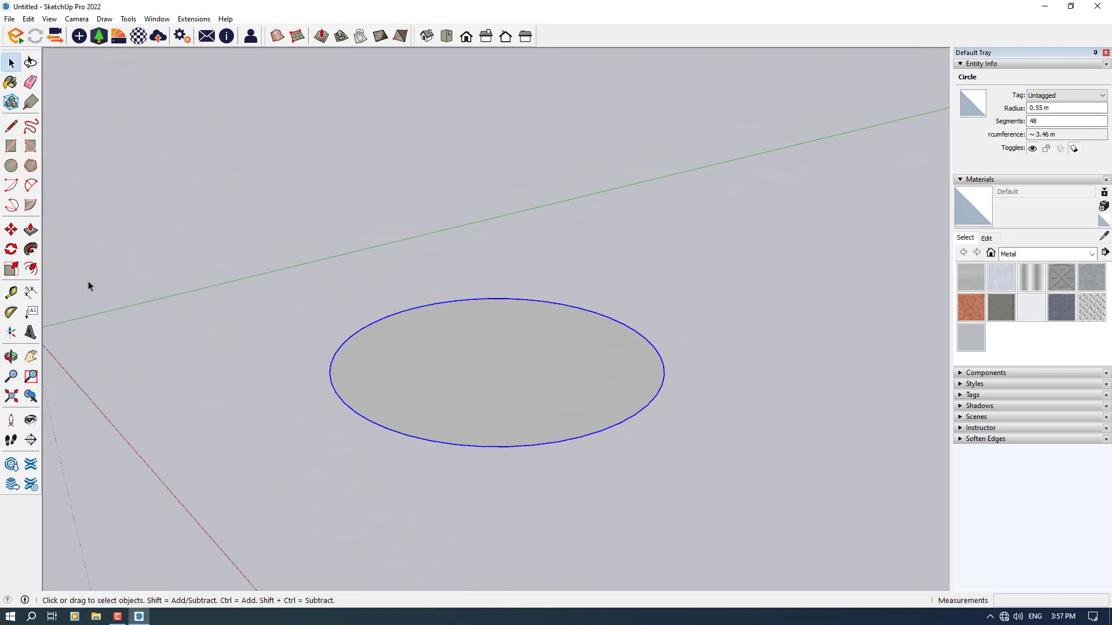
{"action": "left_click", "coordinate": [31, 230]}
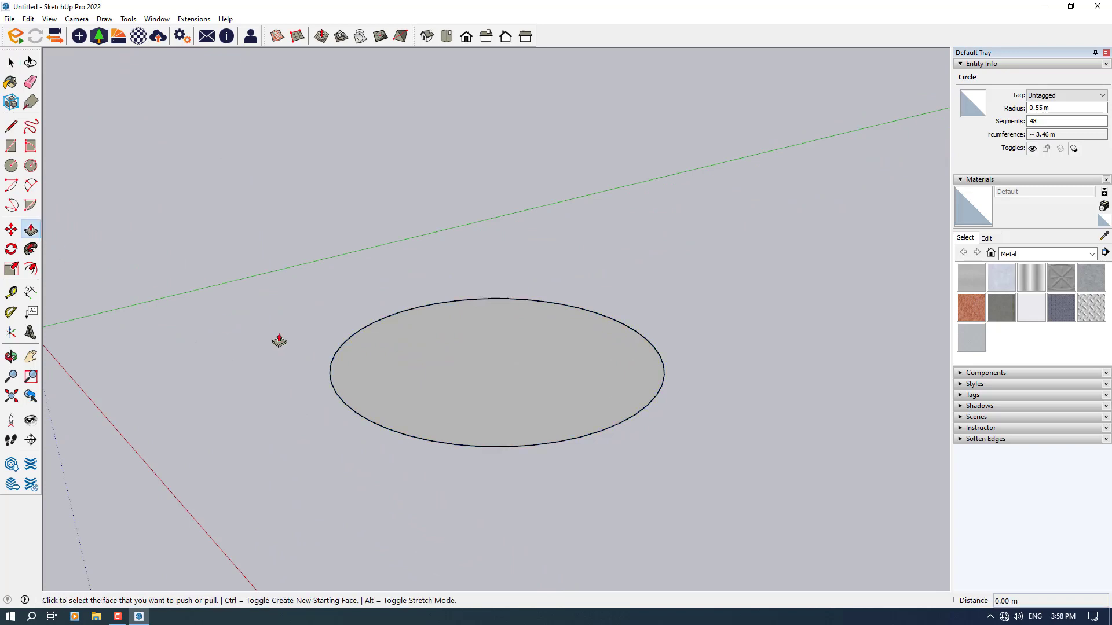
{"action": "scroll", "coordinate": [392, 356], "scroll_direction": "down", "scroll_amount": 3}
{"action": "left_click", "coordinate": [392, 360]}
{"action": "left_click", "coordinate": [402, 129]}
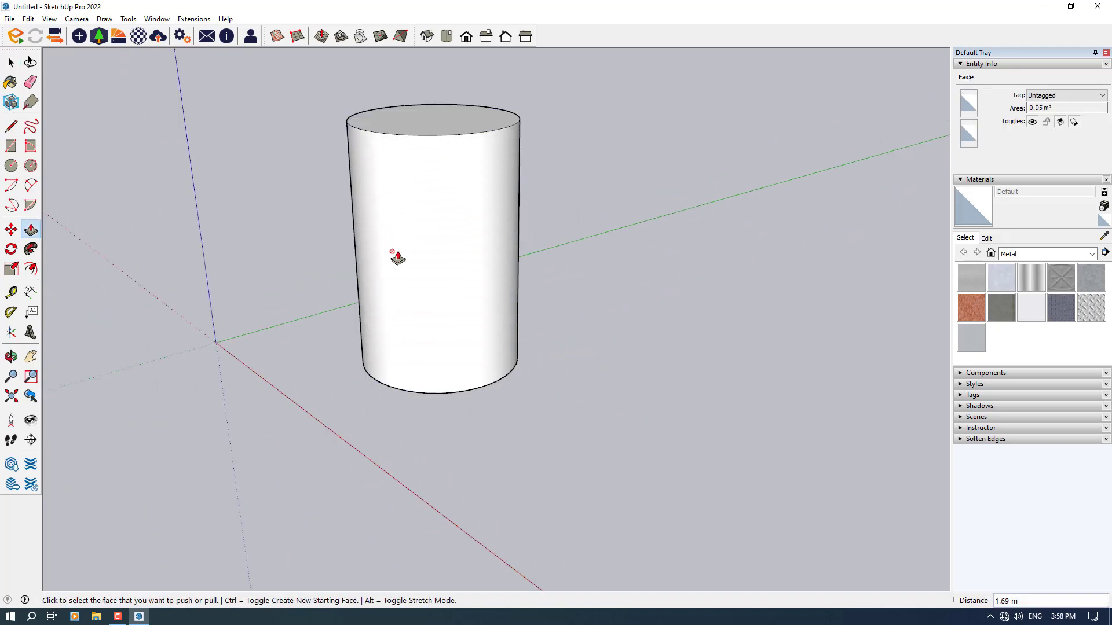
Step: Draw a rectangle on the ground beside the cylinder, with its long side along the green axis
{"action": "scroll", "coordinate": [397, 258], "scroll_direction": "down", "scroll_amount": 3}
{"action": "middle_click_drag", "start_coordinate": [317, 352], "coordinate": [400, 509]}
{"action": "scroll", "coordinate": [363, 317], "scroll_direction": "up", "scroll_amount": 5}
{"action": "middle_click_drag", "start_coordinate": [536, 417], "coordinate": [333, 356]}
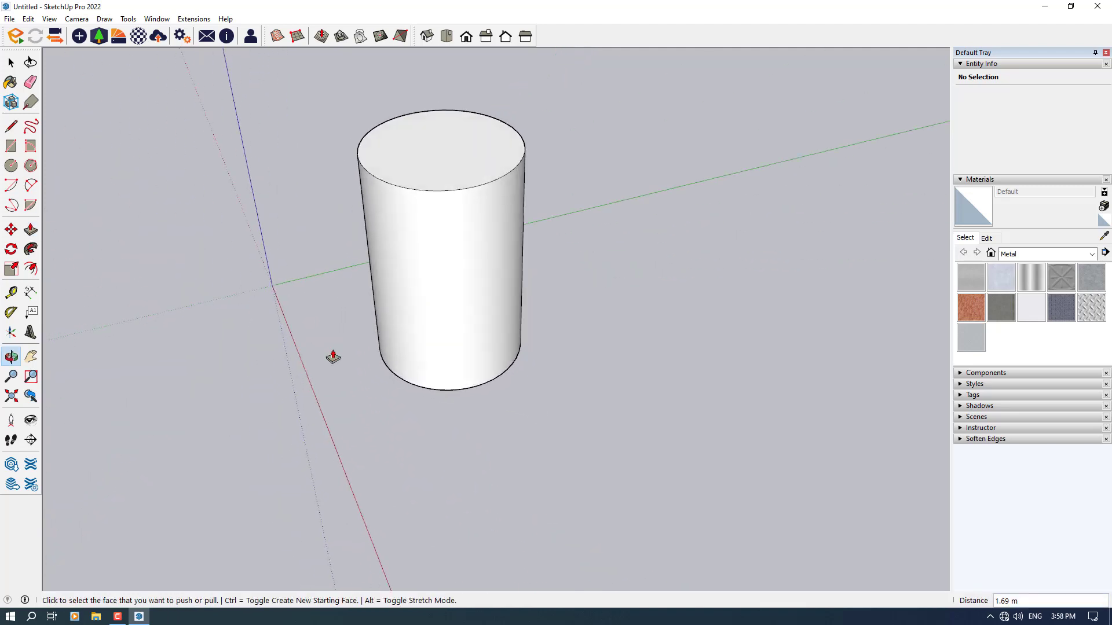
{"action": "scroll", "coordinate": [334, 359], "scroll_direction": "down", "scroll_amount": 3}
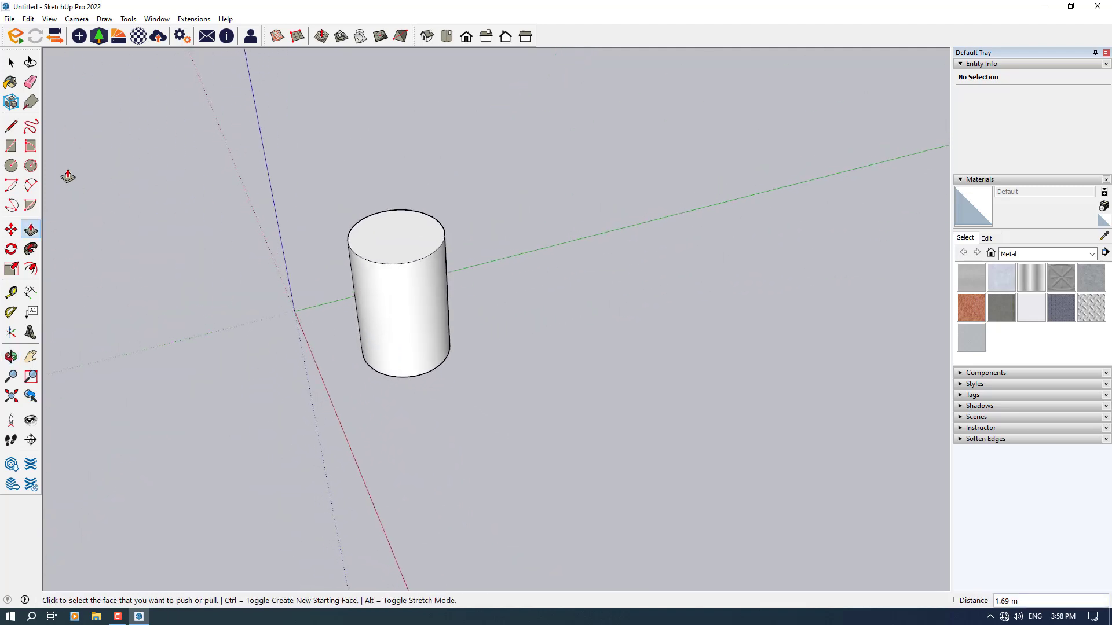
{"action": "left_click", "coordinate": [15, 146]}
{"action": "left_click", "coordinate": [494, 360]}
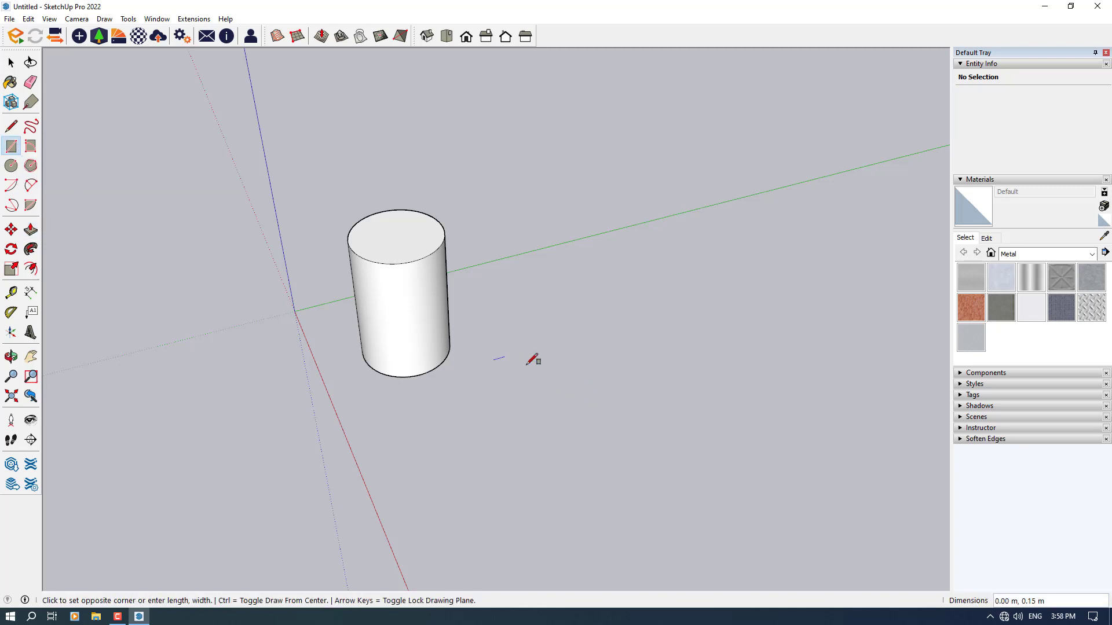
{"action": "left_click", "coordinate": [663, 366]}
Step: Extrude the rectangle upward with Push/Pull into a box lower than the cylinder
{"action": "middle_click_drag", "start_coordinate": [595, 404], "coordinate": [683, 377]}
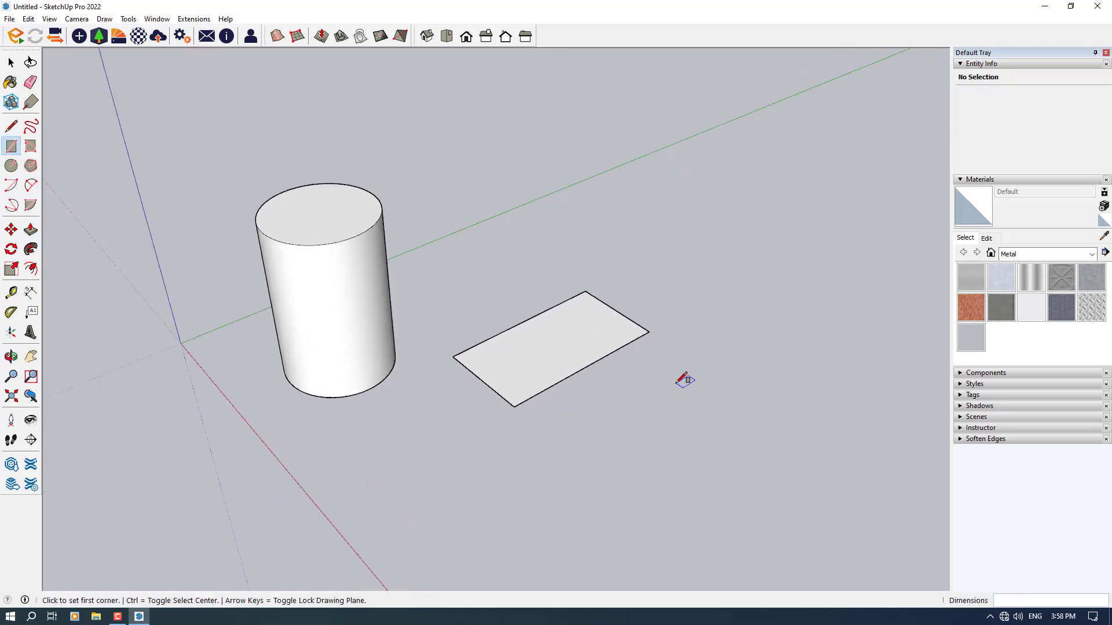
{"action": "scroll", "coordinate": [682, 377], "scroll_direction": "up", "scroll_amount": 3}
{"action": "left_click", "coordinate": [31, 230]}
{"action": "left_click", "coordinate": [464, 362]}
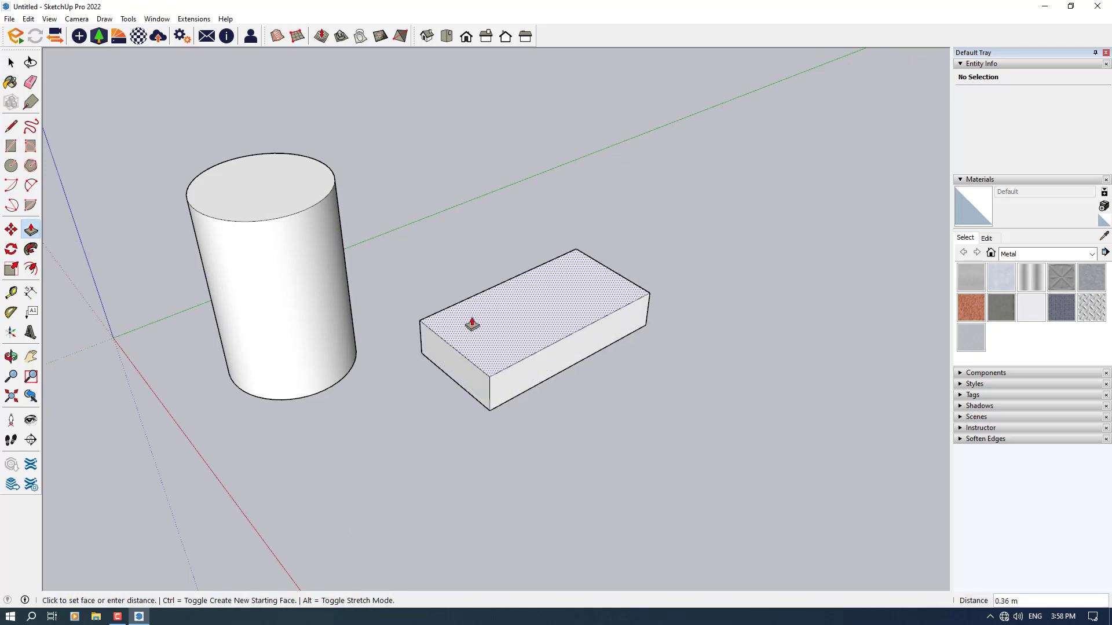
{"action": "left_click", "coordinate": [469, 310]}
{"action": "key", "text": "space"}
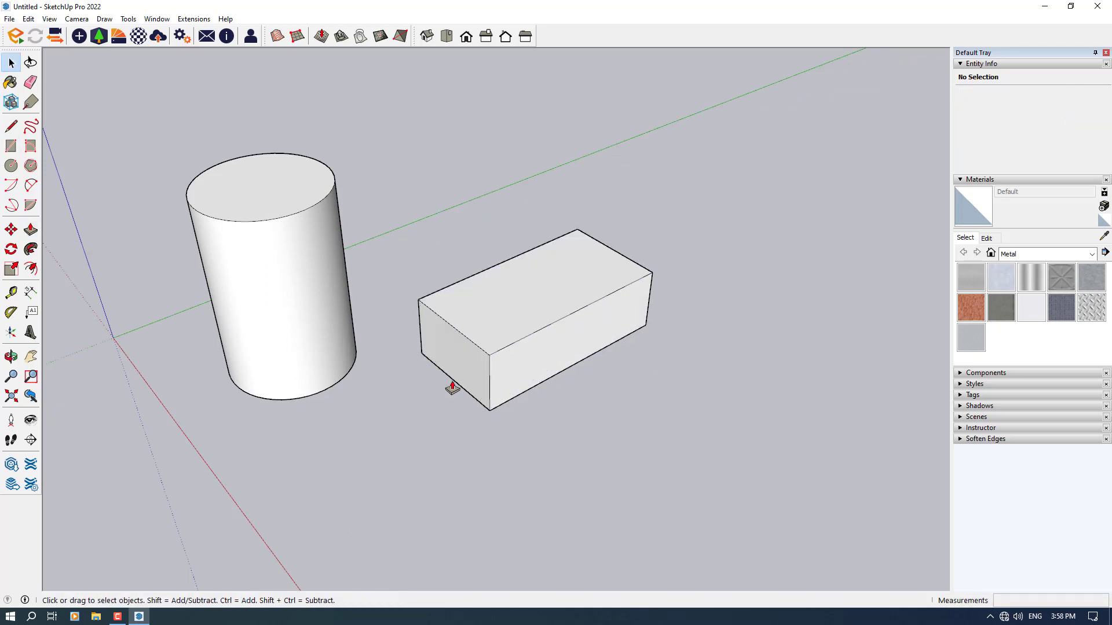
Step: Select all of the box's connected faces and edges and make them a group
{"action": "triple_click", "coordinate": [474, 366]}
{"action": "right_click", "coordinate": [474, 366]}
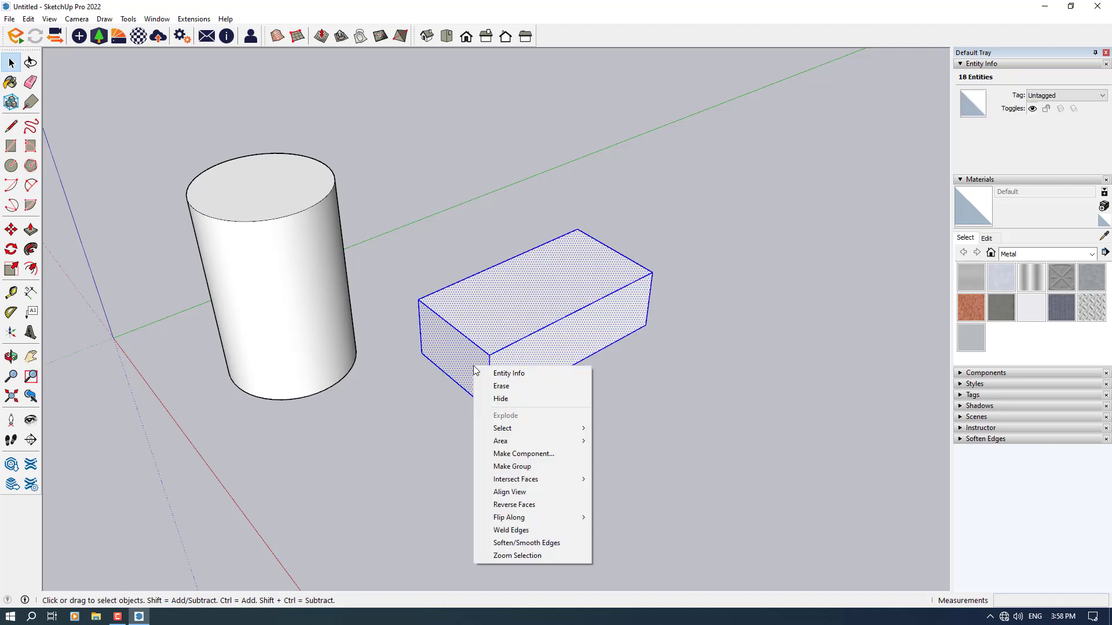
{"action": "left_click", "coordinate": [531, 467]}
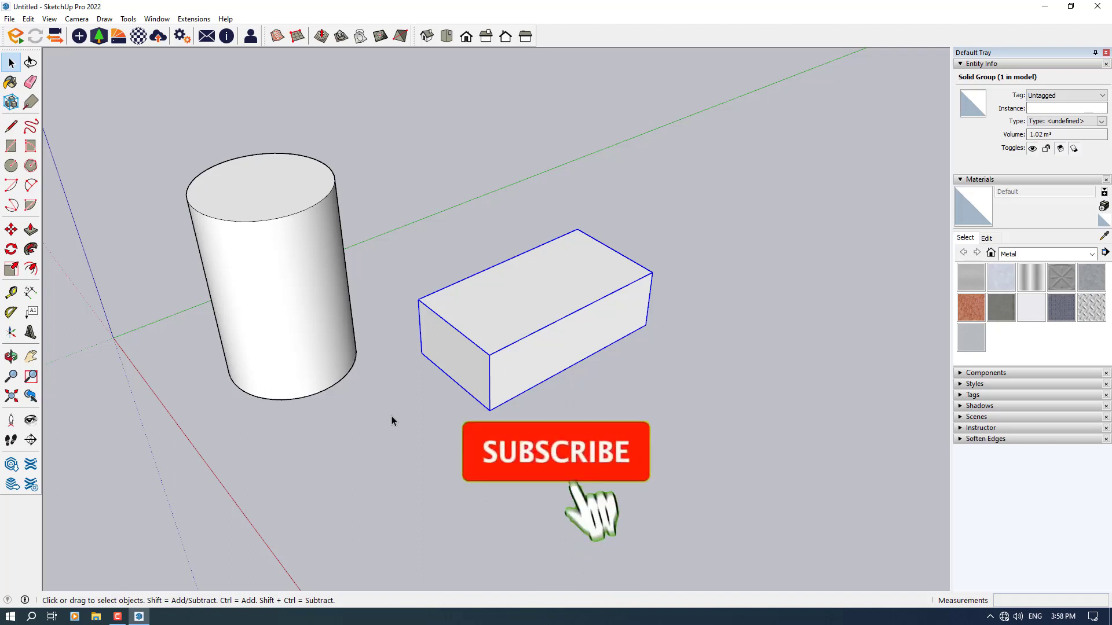
Step: Copy the box group about 1.02 m up the blue axis and array it as 4x evenly spaced copies
{"action": "left_click", "coordinate": [11, 230]}
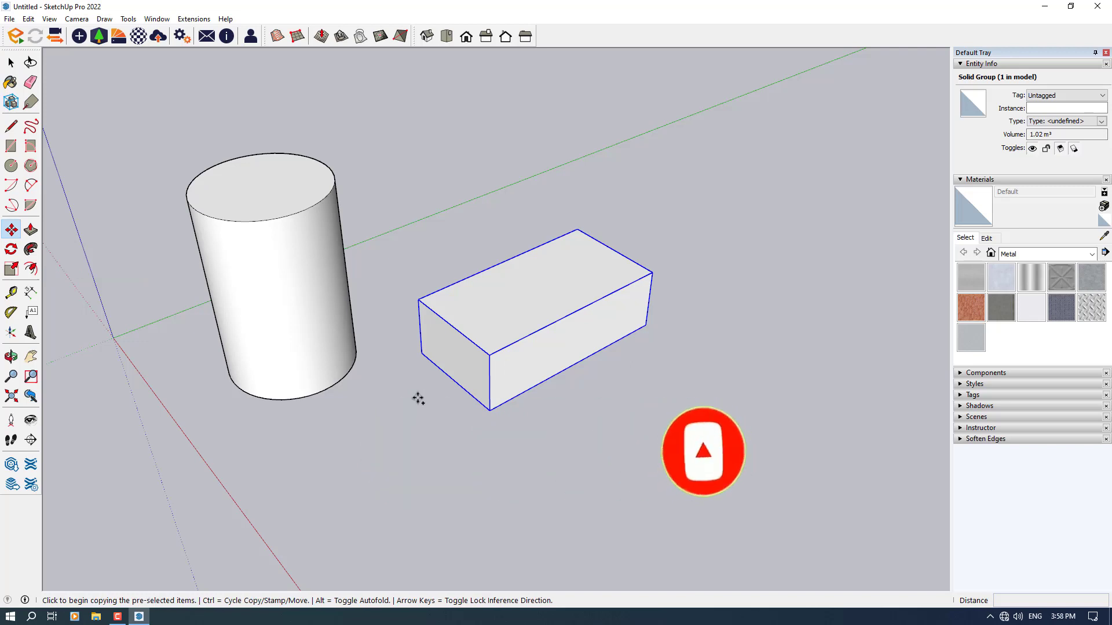
{"action": "key", "text": "ctrl"}
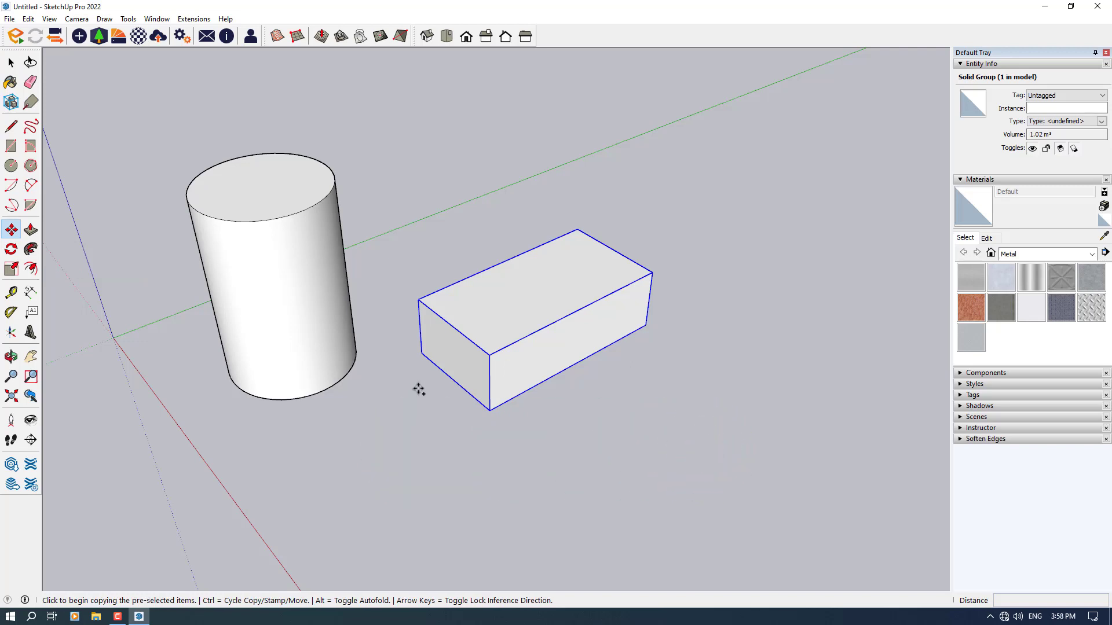
{"action": "left_click", "coordinate": [419, 390]}
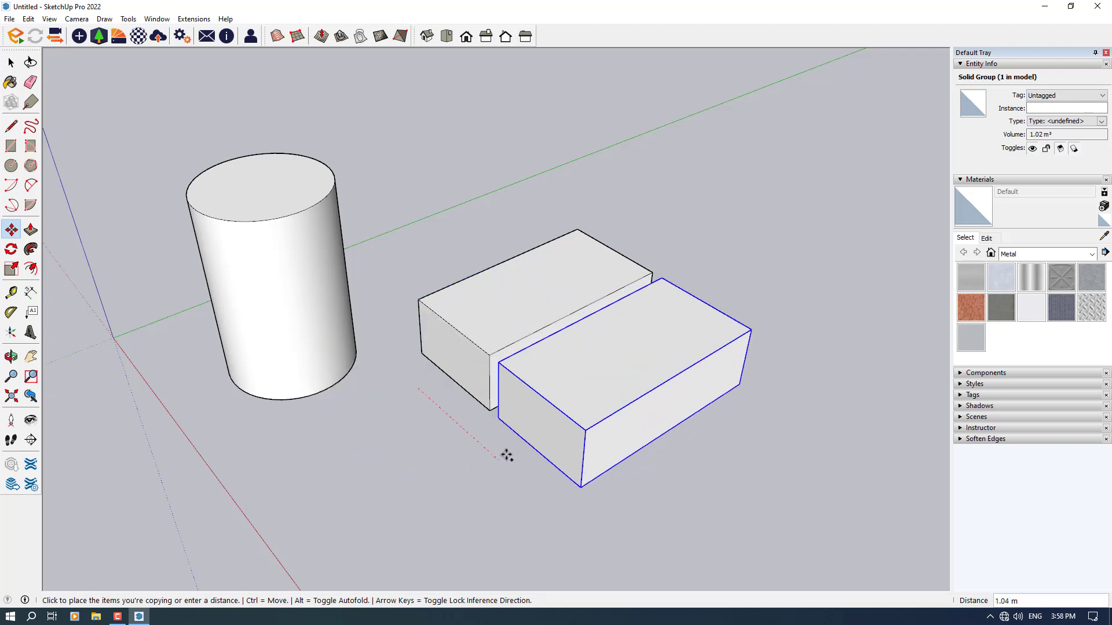
{"action": "scroll", "coordinate": [546, 498], "scroll_direction": "down", "scroll_amount": 3}
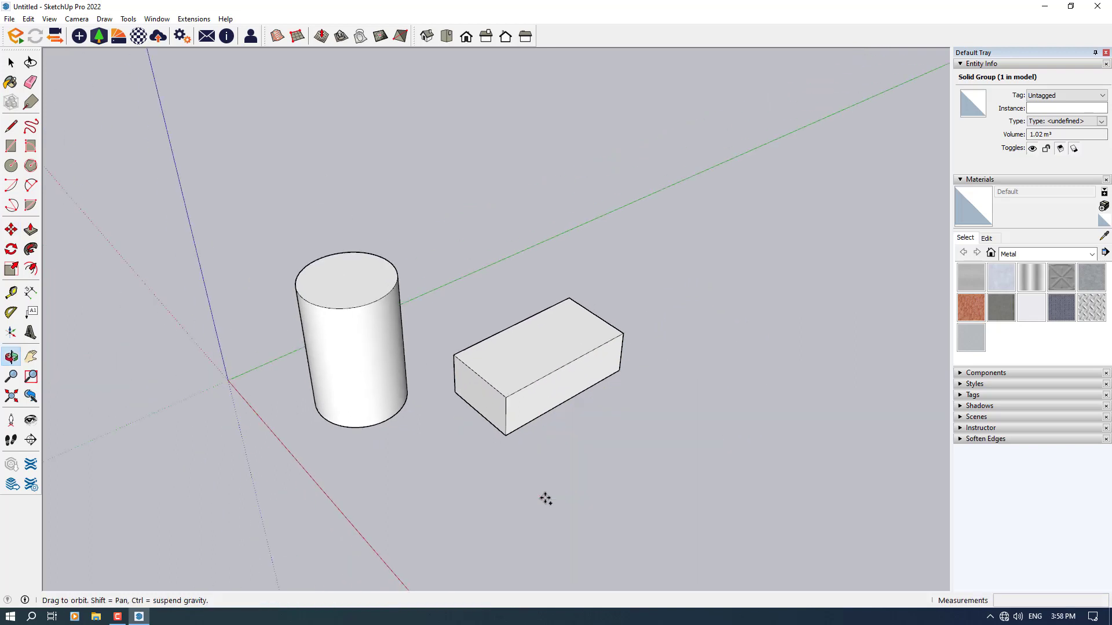
{"action": "middle_click_drag", "start_coordinate": [546, 498], "coordinate": [477, 317]}
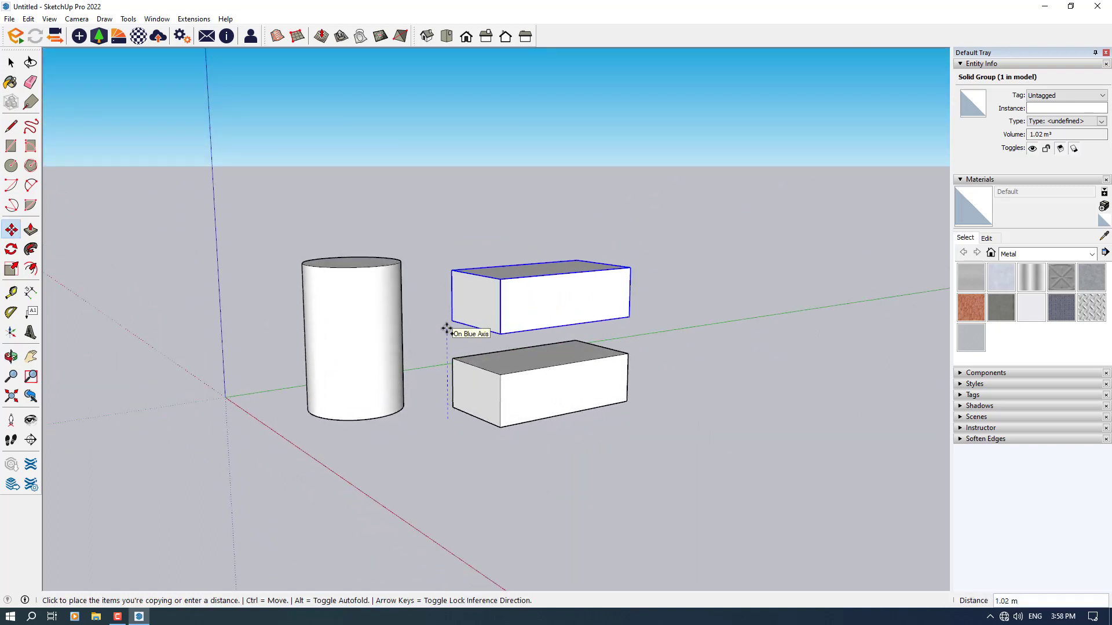
{"action": "left_click", "coordinate": [446, 329]}
{"action": "middle_click_drag", "start_coordinate": [434, 360], "coordinate": [414, 459]}
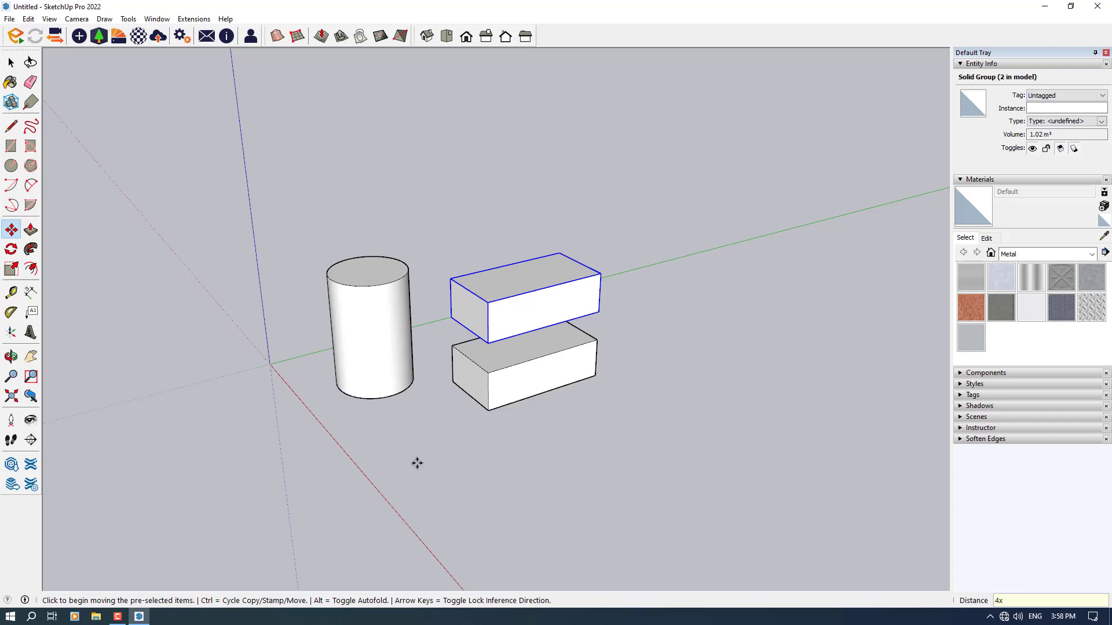
{"action": "key", "text": "Return"}
Step: Select all five stacked boxes and rotate them 90° about the blue axis, pivoting on the topmost box's upper face
{"action": "middle_click_drag", "start_coordinate": [417, 461], "coordinate": [459, 411]}
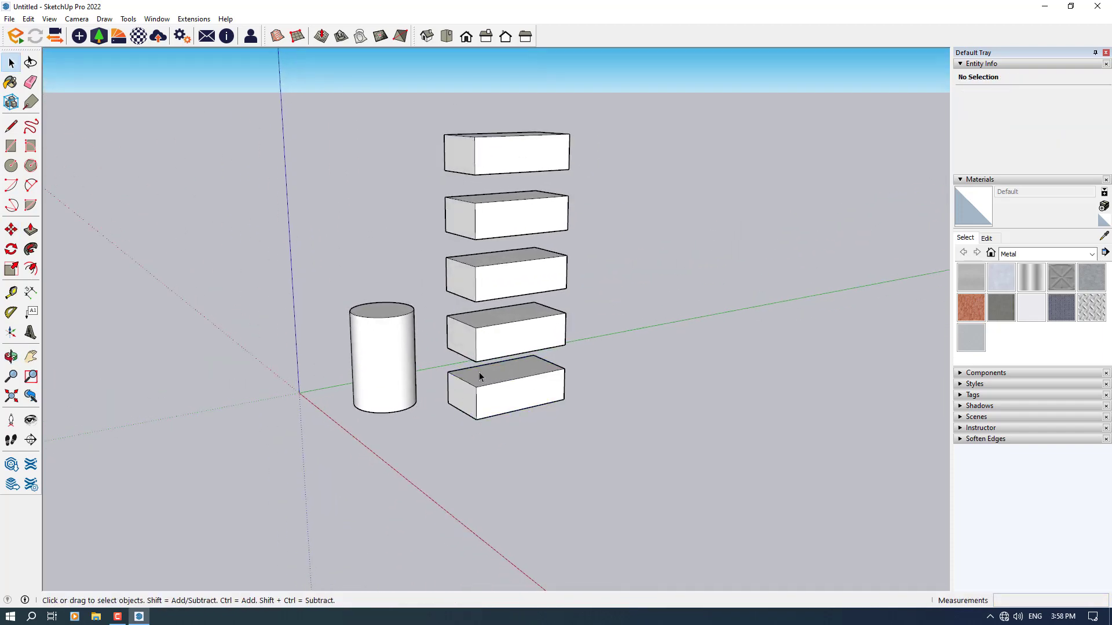
{"action": "middle_click_drag", "start_coordinate": [478, 372], "coordinate": [527, 464]}
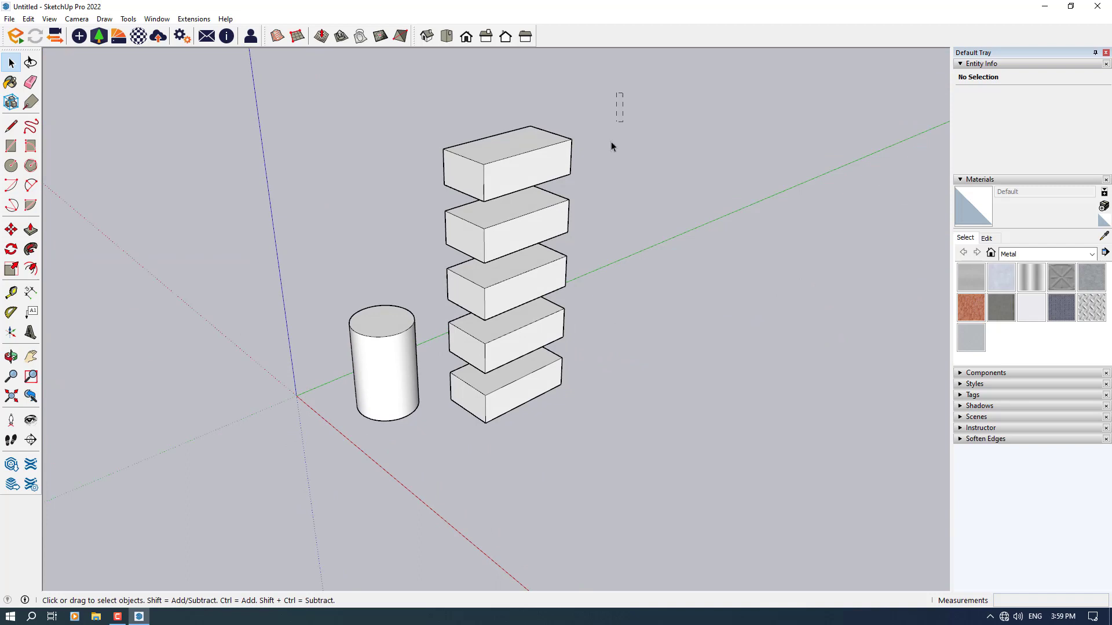
{"action": "left_click_drag", "start_coordinate": [455, 451], "coordinate": [455, 453]}
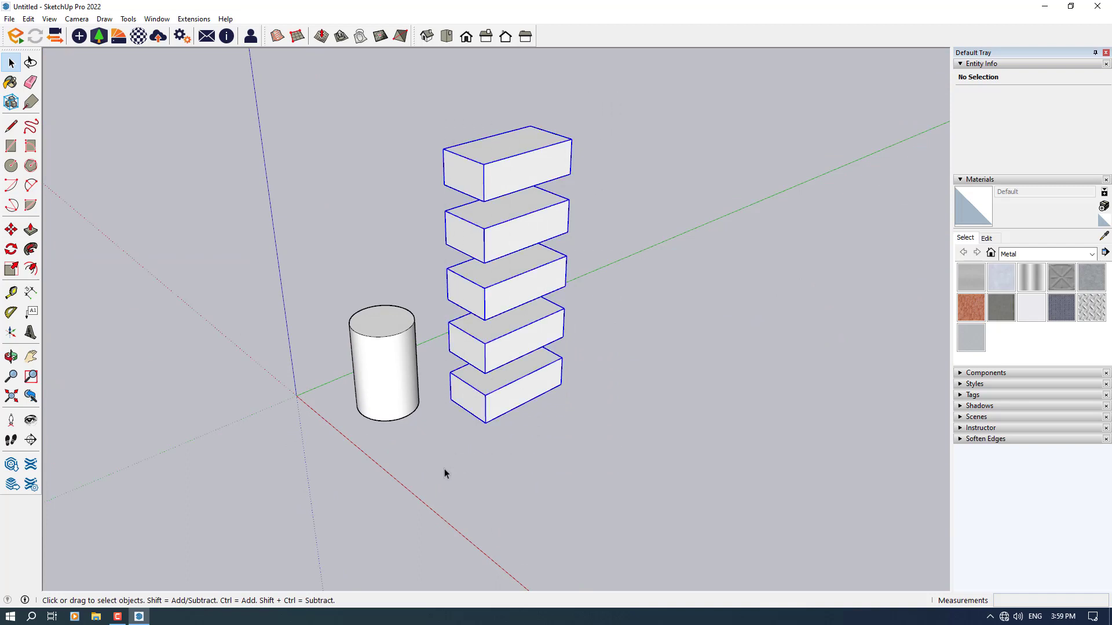
{"action": "left_click", "coordinate": [11, 249]}
{"action": "middle_click_drag", "start_coordinate": [517, 109], "coordinate": [472, 181]}
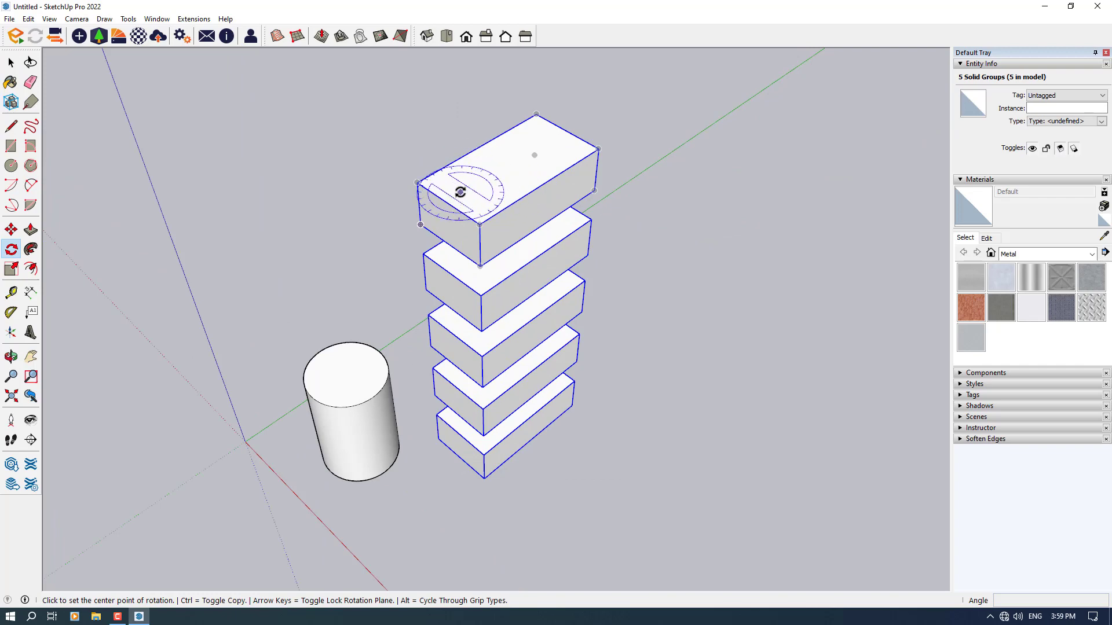
{"action": "left_click", "coordinate": [460, 192]}
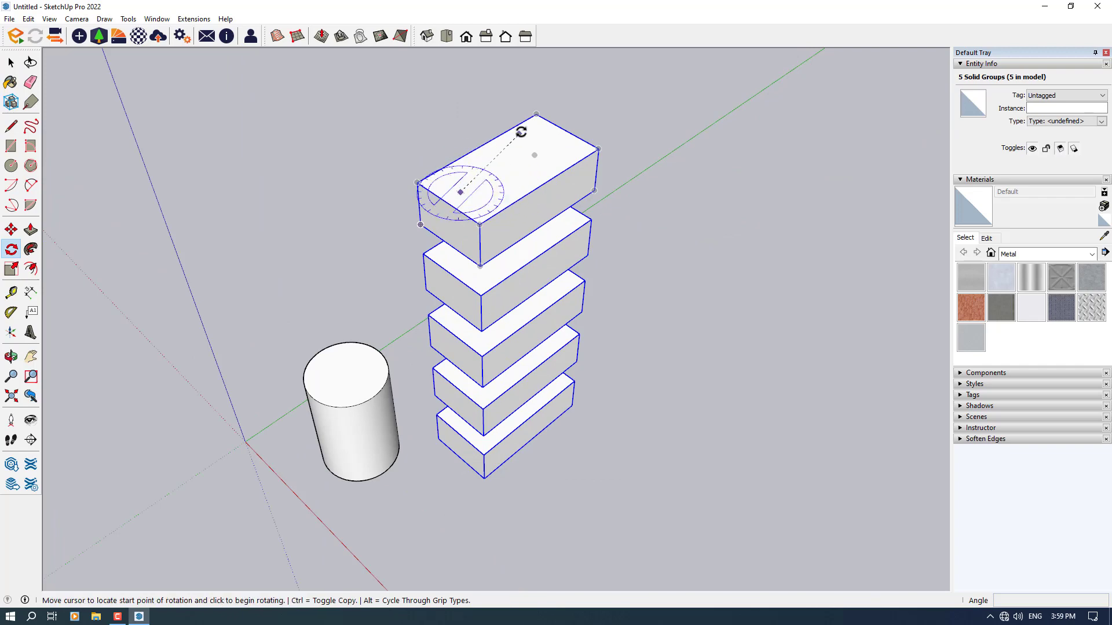
{"action": "left_click", "coordinate": [551, 137]}
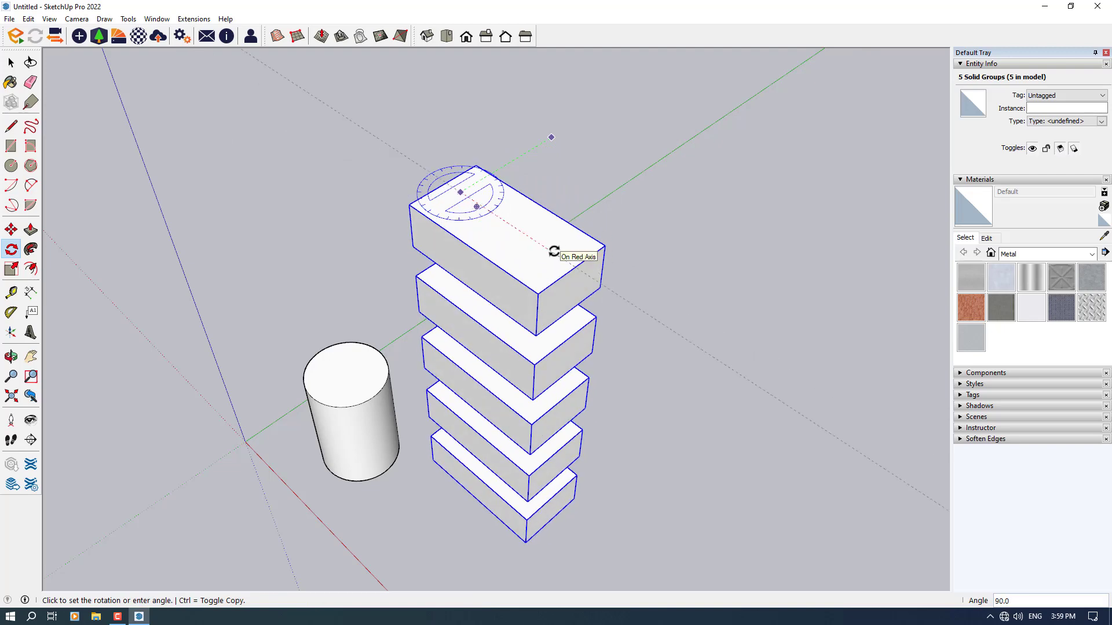
{"action": "left_click", "coordinate": [554, 251]}
Step: Tilt the five-box stack about the green axis with Rotate, centred on the front face of the second box from above
{"action": "middle_click_drag", "start_coordinate": [556, 178], "coordinate": [513, 102]}
{"action": "middle_click_drag", "start_coordinate": [440, 119], "coordinate": [643, 114]}
{"action": "left_click", "coordinate": [512, 247]}
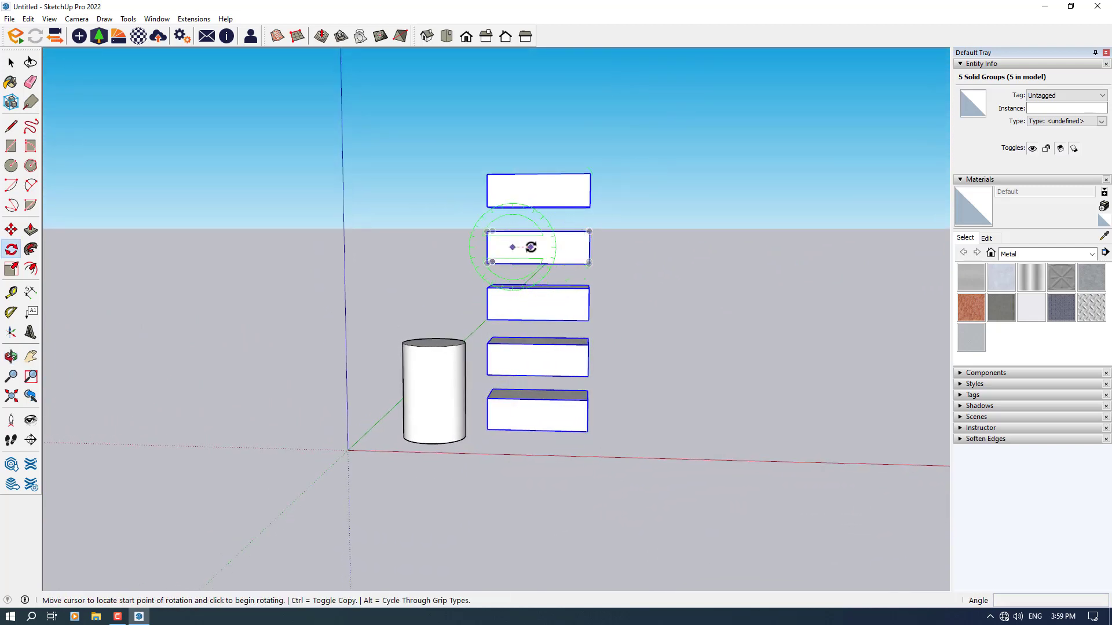
{"action": "mouse_move", "coordinate": [531, 245]}
{"action": "middle_mouse_down"}
{"action": "mouse_move", "coordinate": [603, 197]}
{"action": "mouse_move", "coordinate": [539, 241]}
{"action": "middle_mouse_up"}
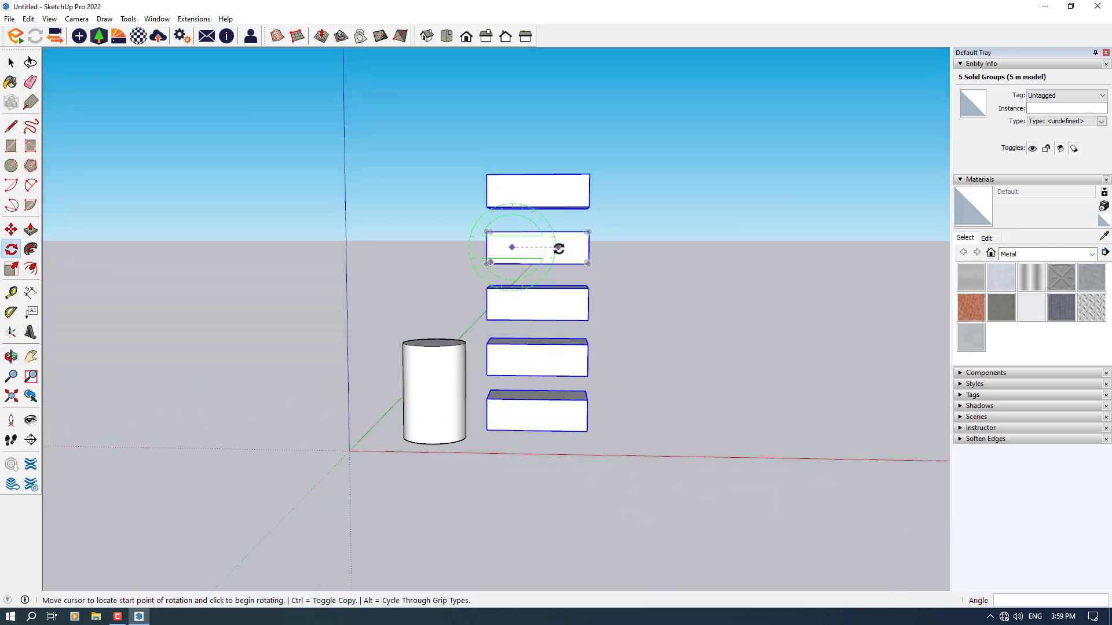
{"action": "left_click", "coordinate": [558, 247]}
{"action": "left_click", "coordinate": [546, 185]}
{"action": "middle_click_drag", "start_coordinate": [546, 186], "coordinate": [191, 405]}
{"action": "key", "text": "q"}
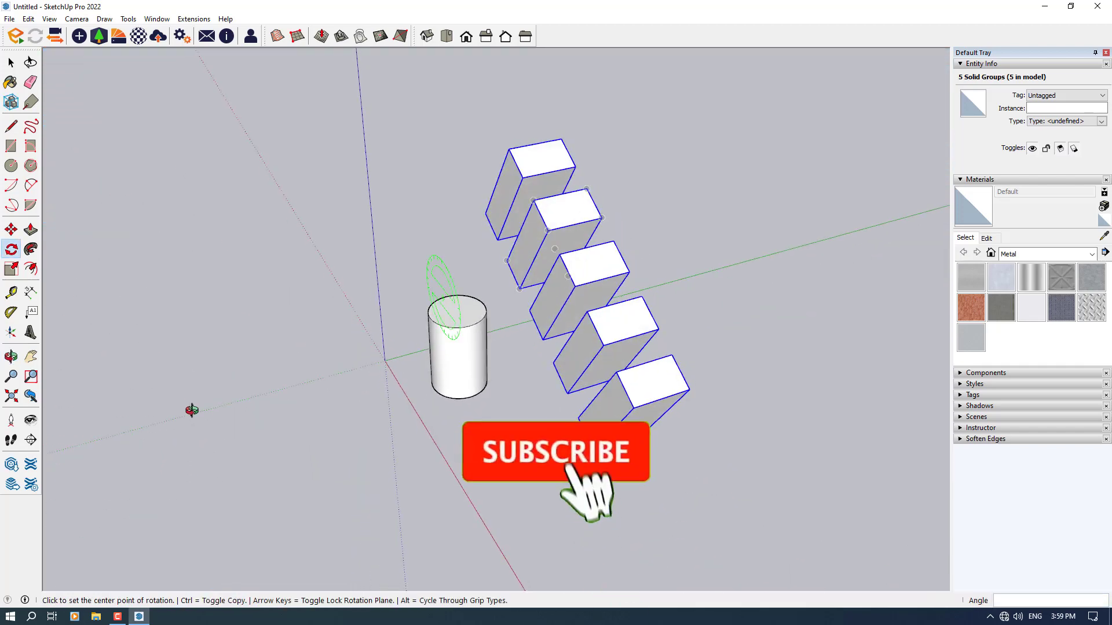
Step: Select the second and fourth boxes of the tilted stack and move them along the green axis toward the cylinder's side
{"action": "key", "text": "space"}
{"action": "left_click", "coordinate": [577, 344]}
{"action": "left_click", "coordinate": [538, 243], "text": "ctrl"}
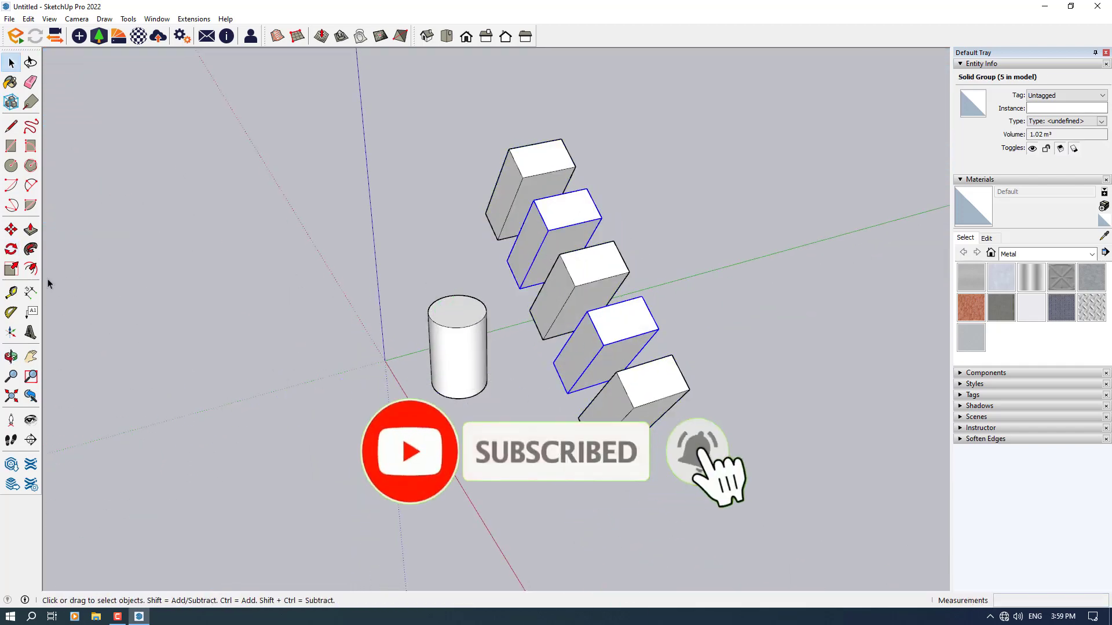
{"action": "key", "text": "q"}
{"action": "left_click", "coordinate": [11, 229]}
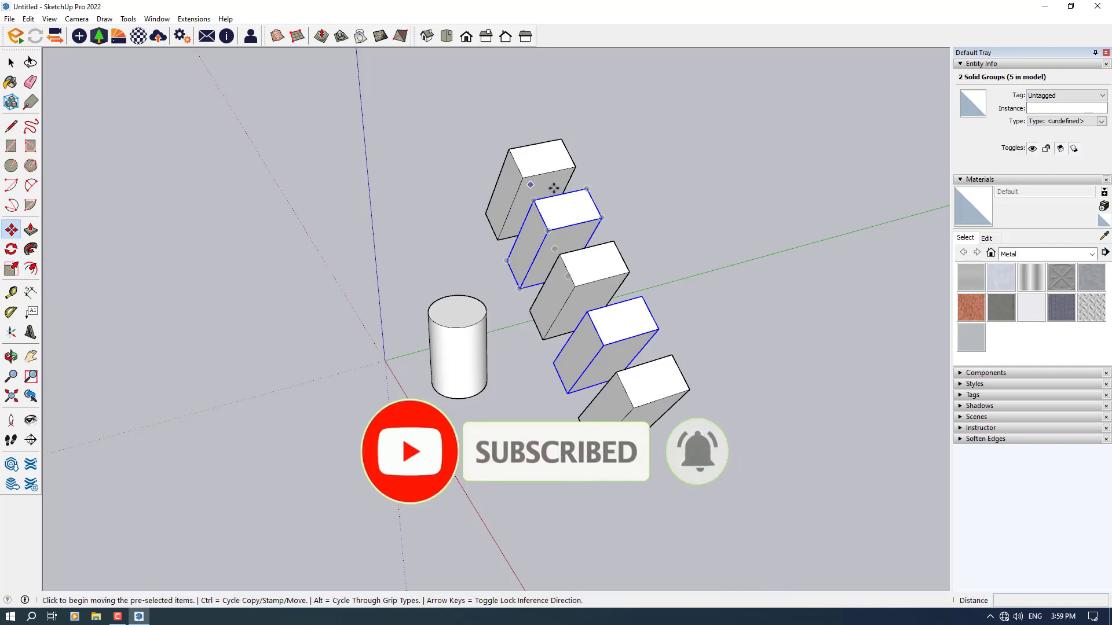
{"action": "left_click", "coordinate": [580, 194]}
{"action": "left_click", "coordinate": [535, 204]}
{"action": "middle_click_drag", "start_coordinate": [535, 204], "coordinate": [405, 243]}
{"action": "key", "text": "space"}
{"action": "left_click", "coordinate": [408, 252]}
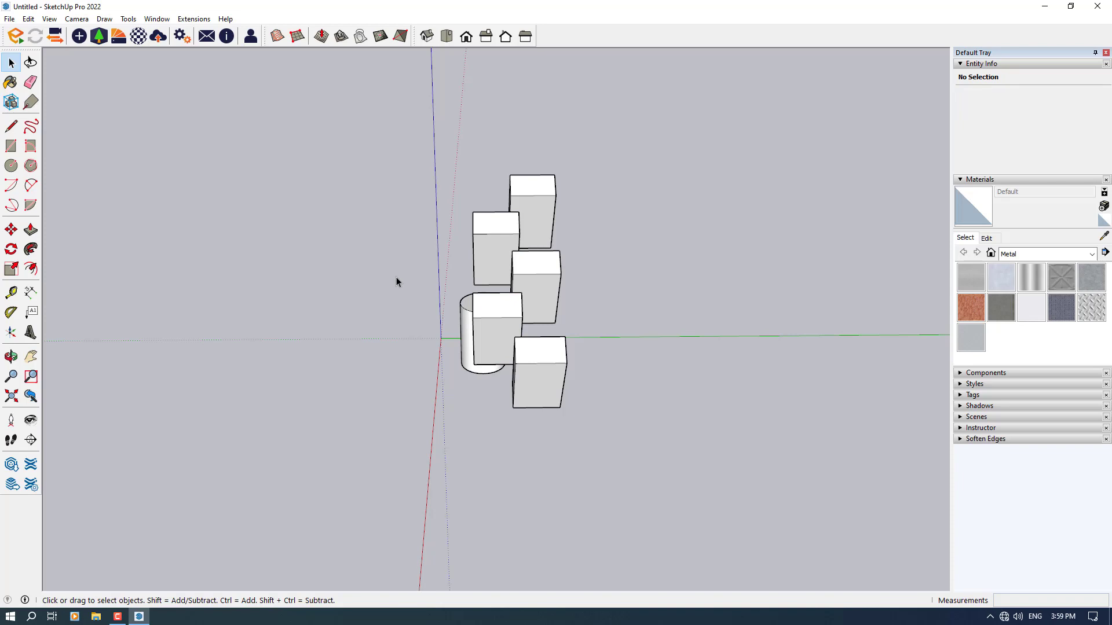
Step: Select the cylinder and all five boxes and delete them
{"action": "middle_click_drag", "start_coordinate": [397, 282], "coordinate": [661, 145]}
{"action": "left_click_drag", "start_coordinate": [660, 145], "coordinate": [268, 469]}
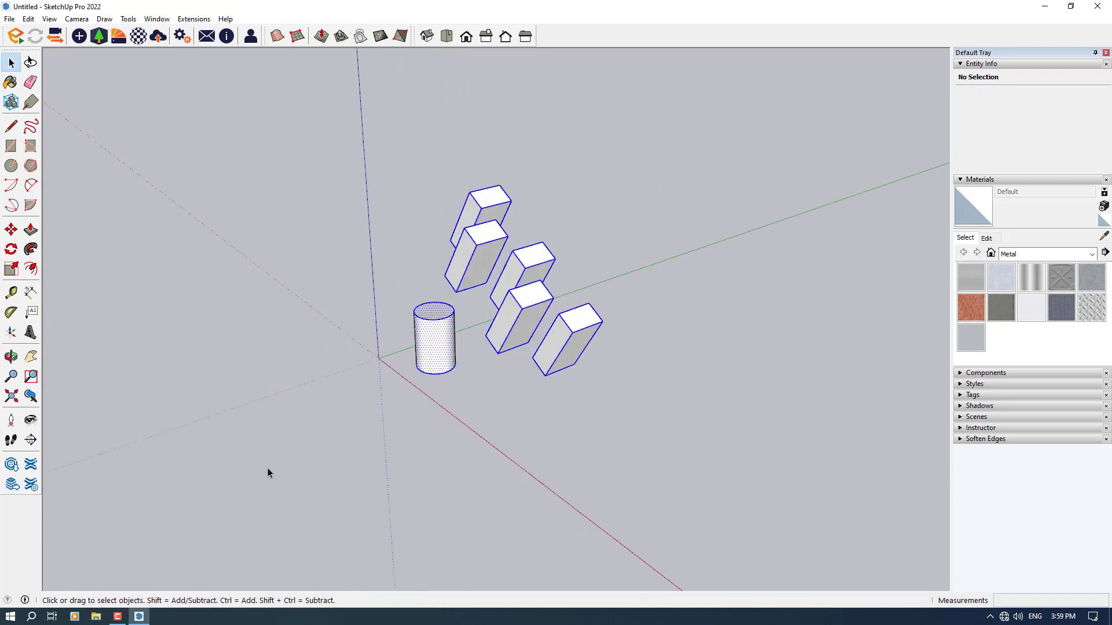
{"action": "key", "text": "Delete"}
{"action": "middle_click_drag", "start_coordinate": [268, 469], "coordinate": [324, 301]}
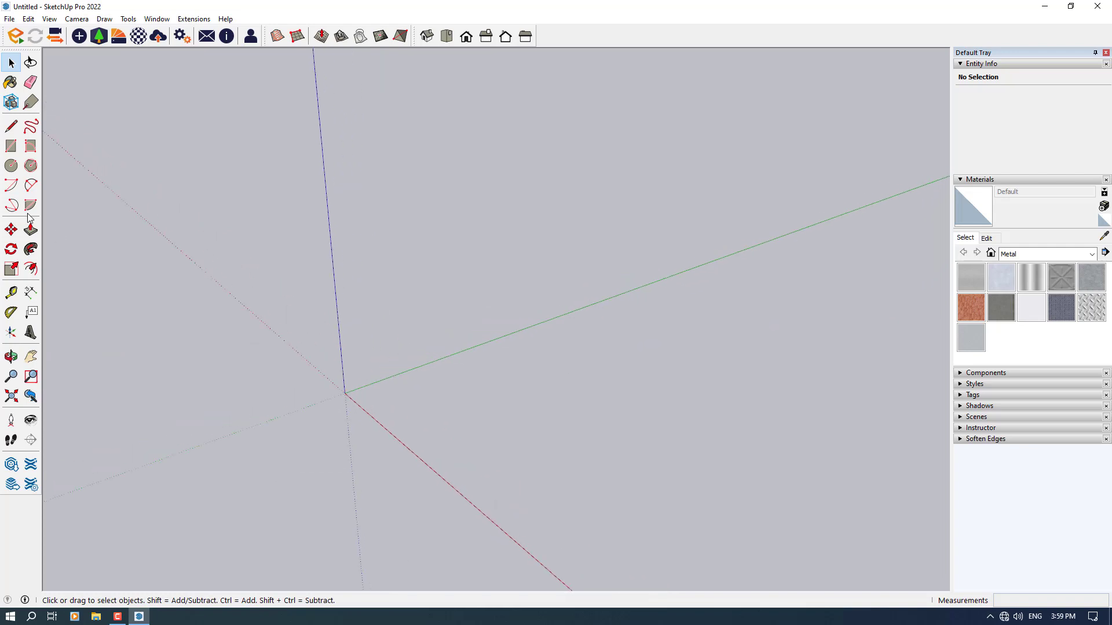
Step: Draw a narrow ground rectangle lengthwise along the green axis and extrude it upward about 2.84 m into an upright slab
{"action": "left_click", "coordinate": [11, 146]}
{"action": "left_click", "coordinate": [397, 396]}
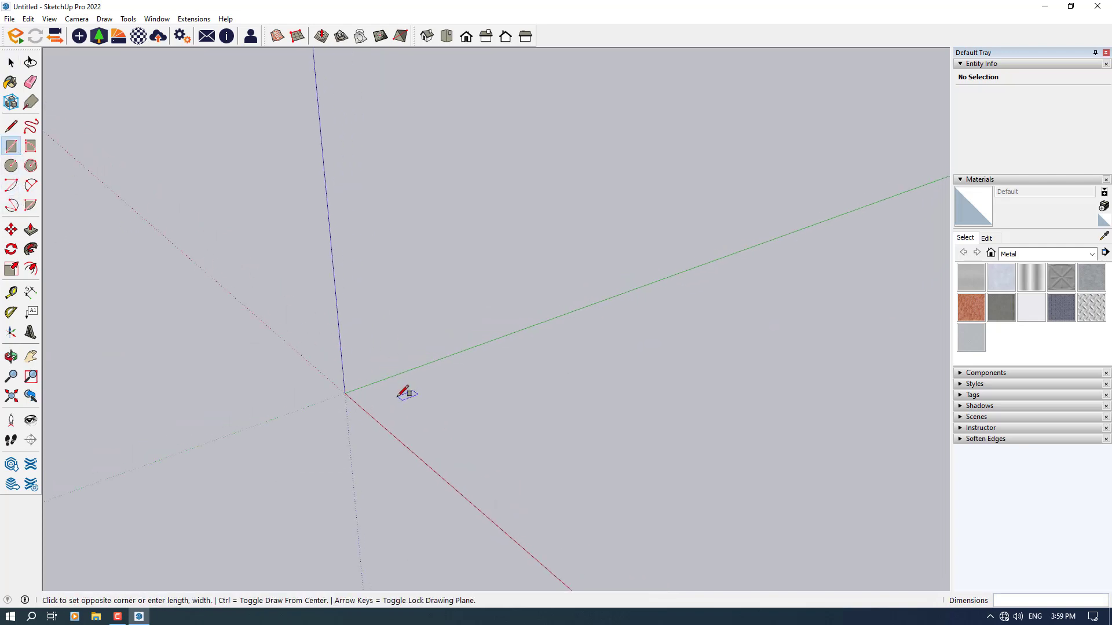
{"action": "left_click", "coordinate": [510, 372]}
{"action": "left_click", "coordinate": [31, 229]}
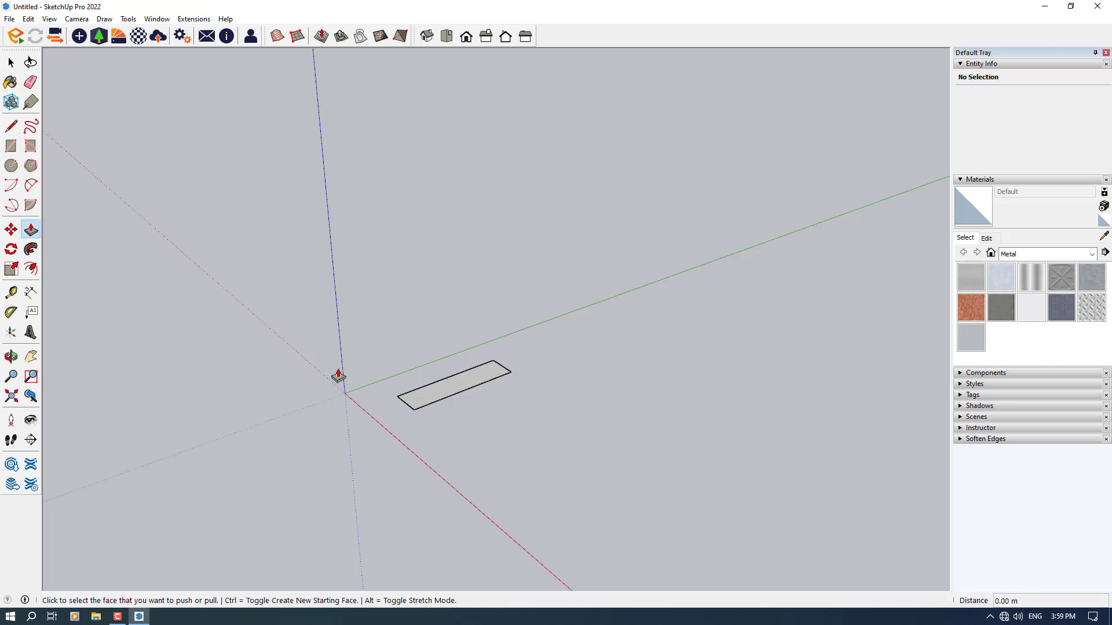
{"action": "left_click", "coordinate": [419, 396]}
{"action": "left_click", "coordinate": [413, 154]}
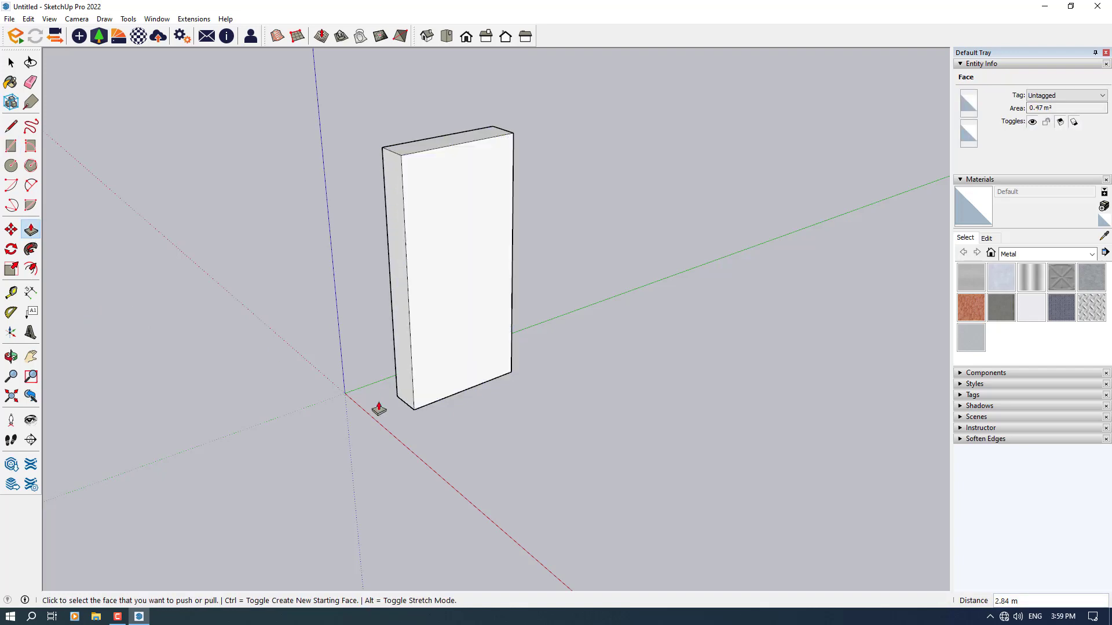
{"action": "key", "text": "space"}
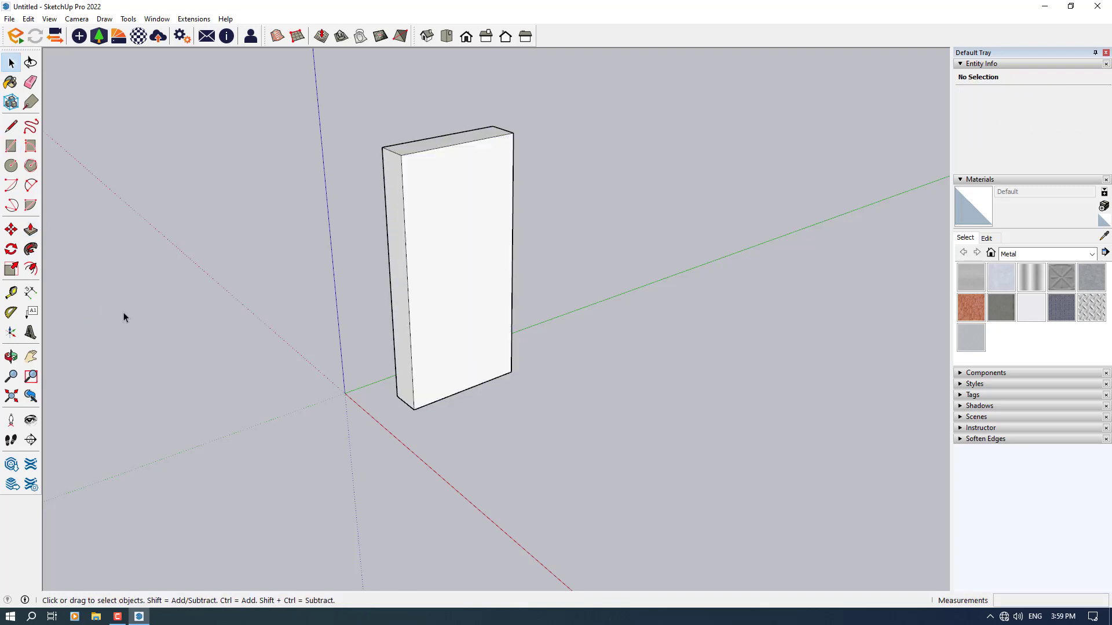
Step: Thin the upright slab by pushing its large front face inward about 0.13 m with Push/Pull
{"action": "left_click", "coordinate": [37, 236]}
{"action": "left_click", "coordinate": [424, 273]}
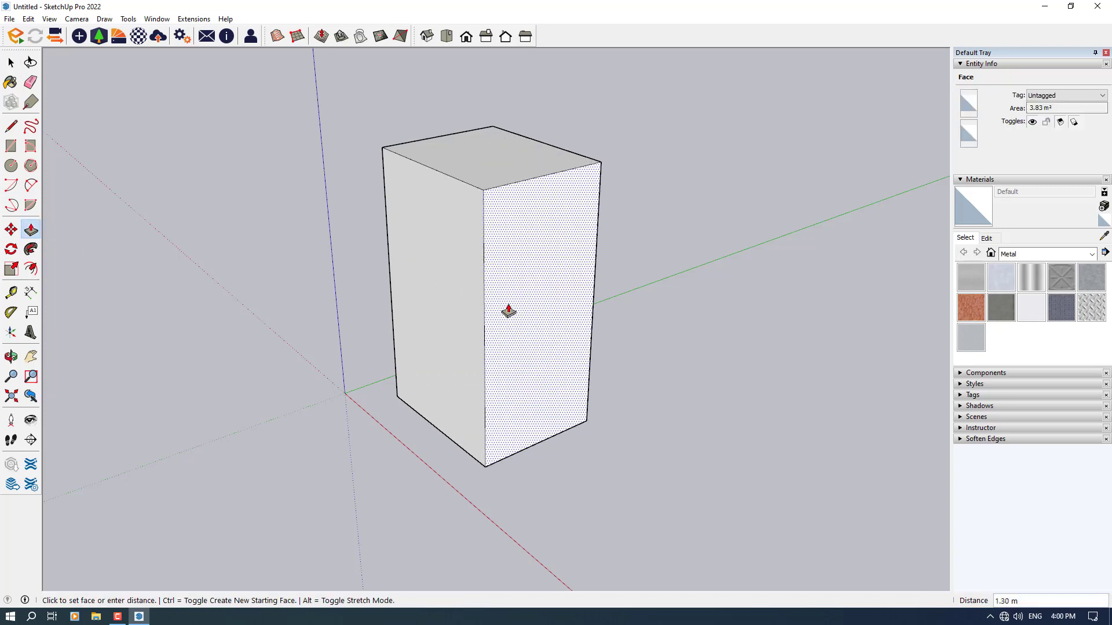
{"action": "left_click", "coordinate": [422, 273]}
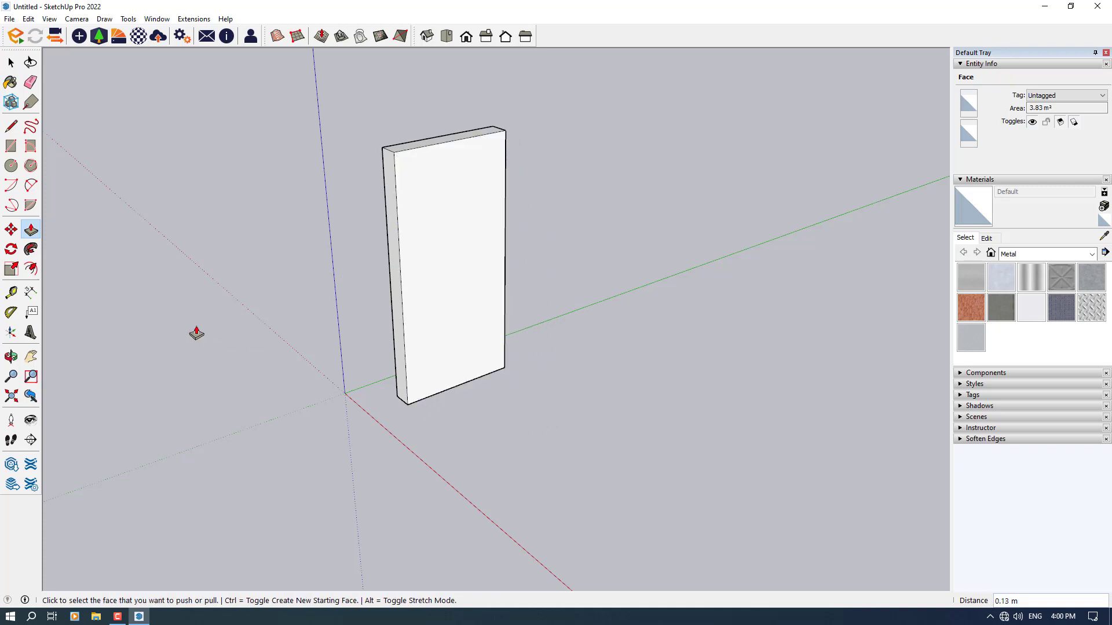
Step: Offset the slab's front face outline inward, and offset the inner rectangle inward again by a smaller margin
{"action": "left_click", "coordinate": [31, 268]}
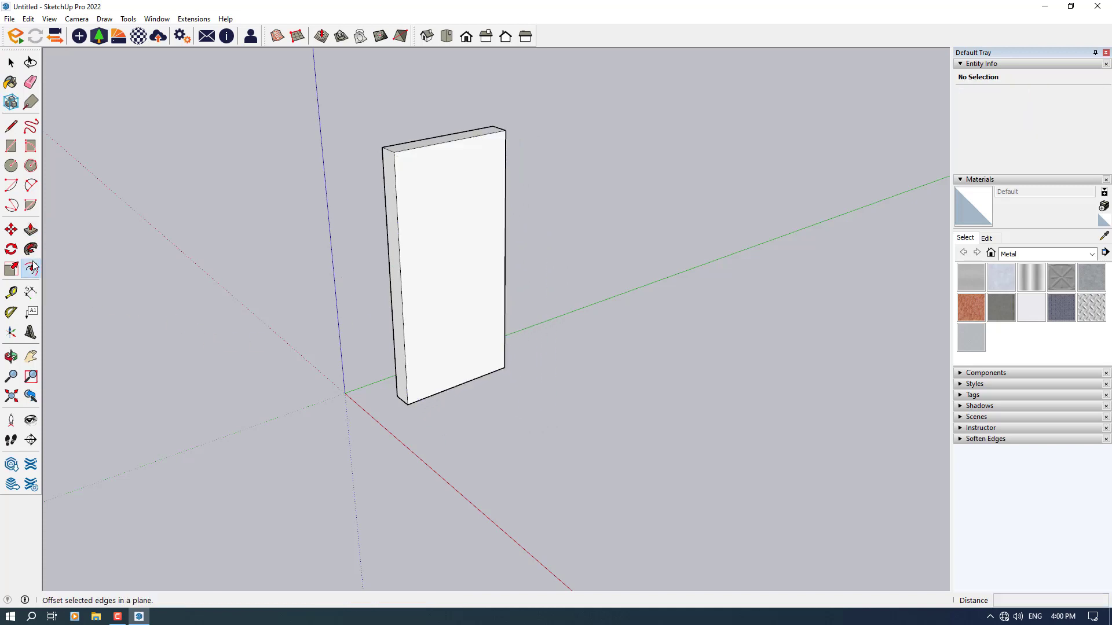
{"action": "left_click", "coordinate": [451, 276]}
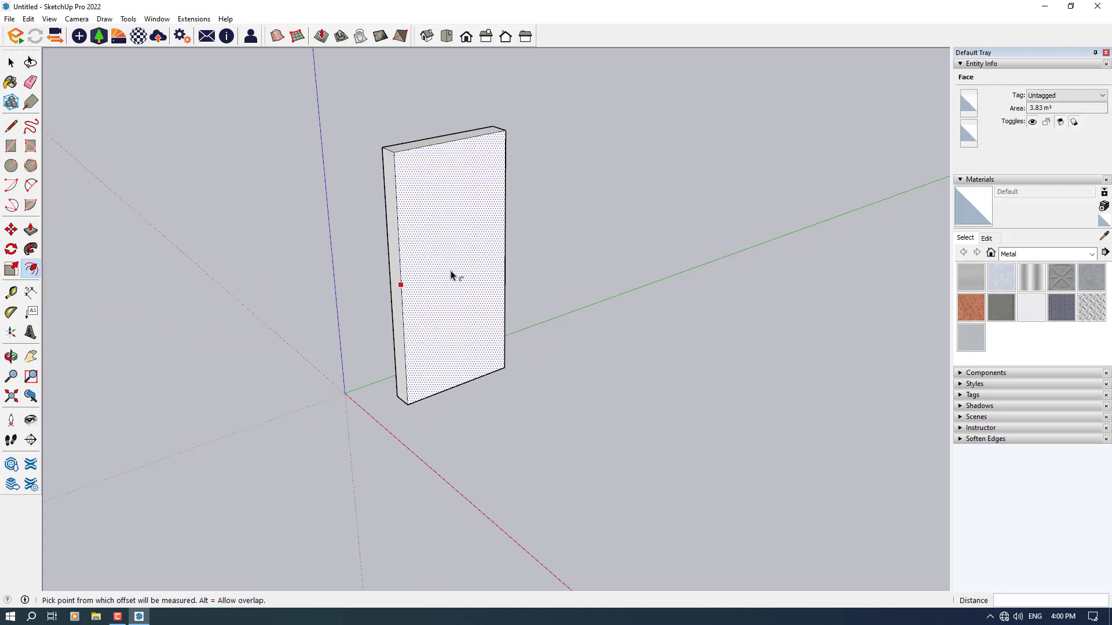
{"action": "left_click", "coordinate": [417, 293]}
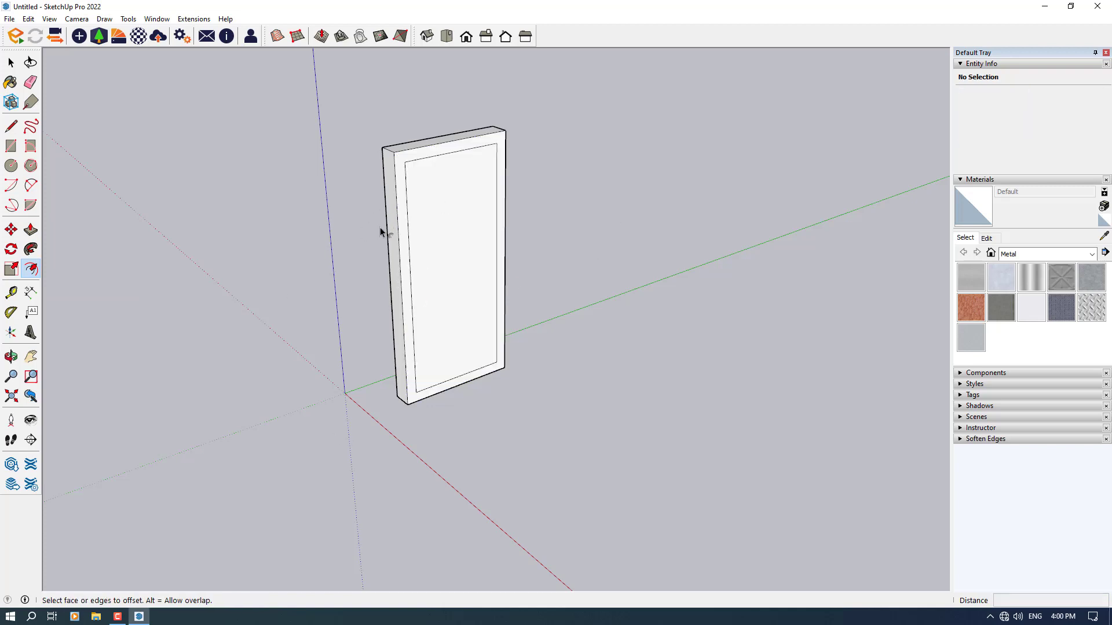
{"action": "left_click", "coordinate": [412, 210]}
{"action": "left_click", "coordinate": [414, 213]}
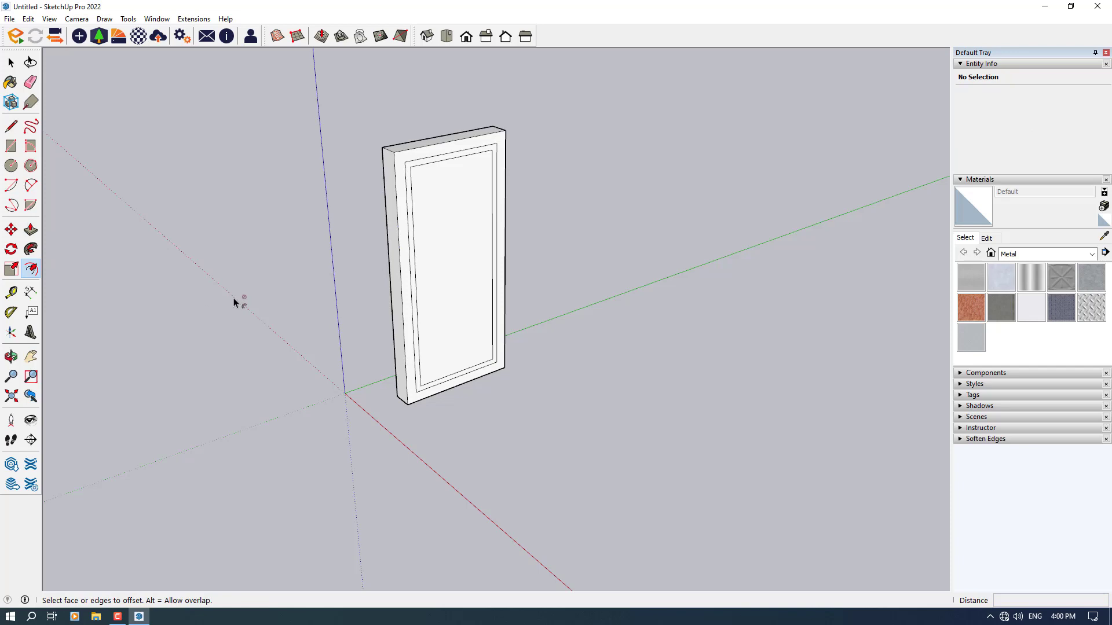
Step: Move the innermost front face outward 0.06 m along the red axis with Autofold on to form a bevelled raised panel
{"action": "left_click", "coordinate": [11, 62]}
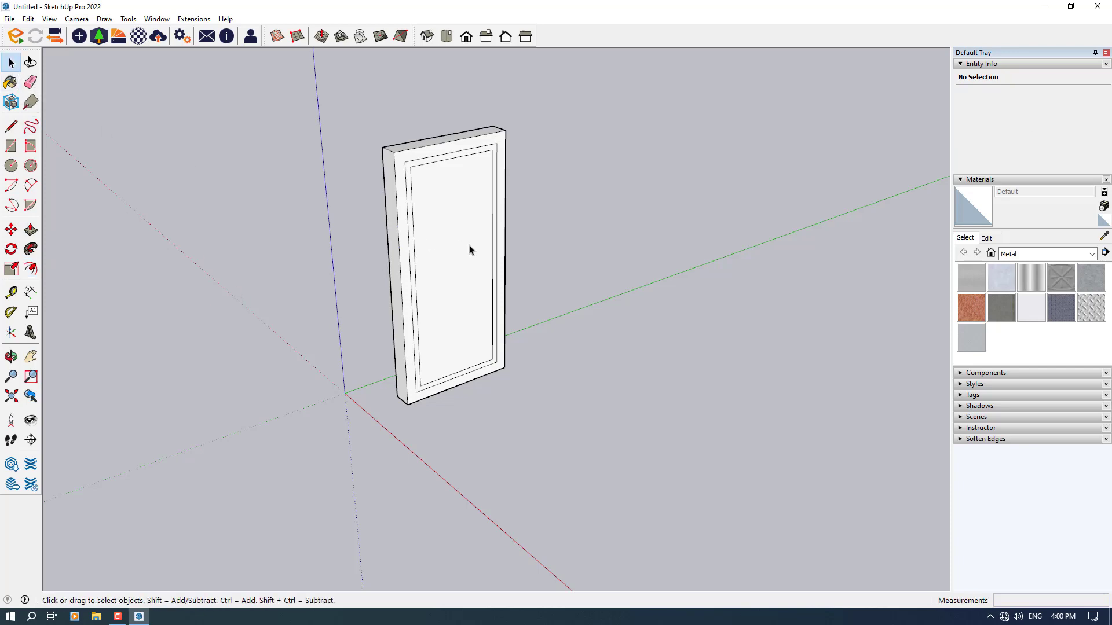
{"action": "left_click", "coordinate": [469, 250]}
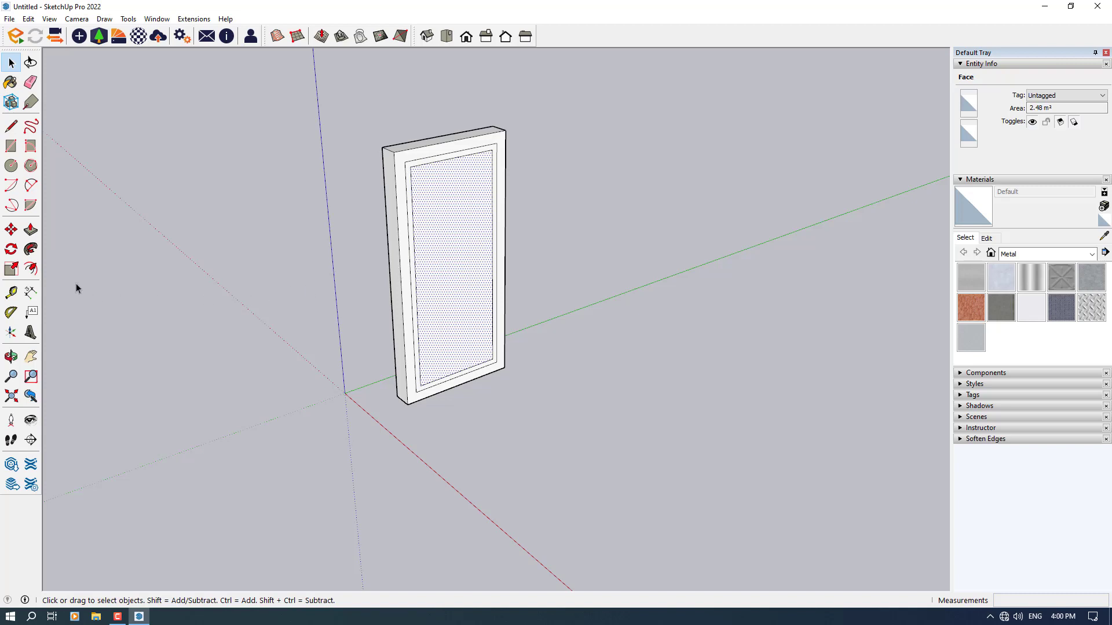
{"action": "left_click", "coordinate": [14, 233]}
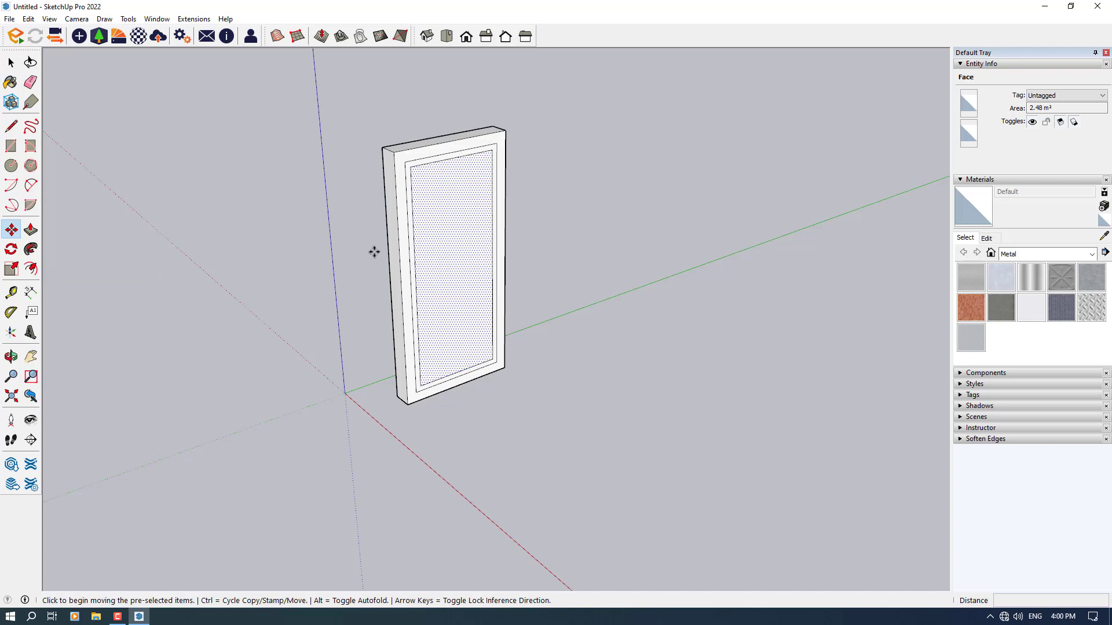
{"action": "key", "text": "alt"}
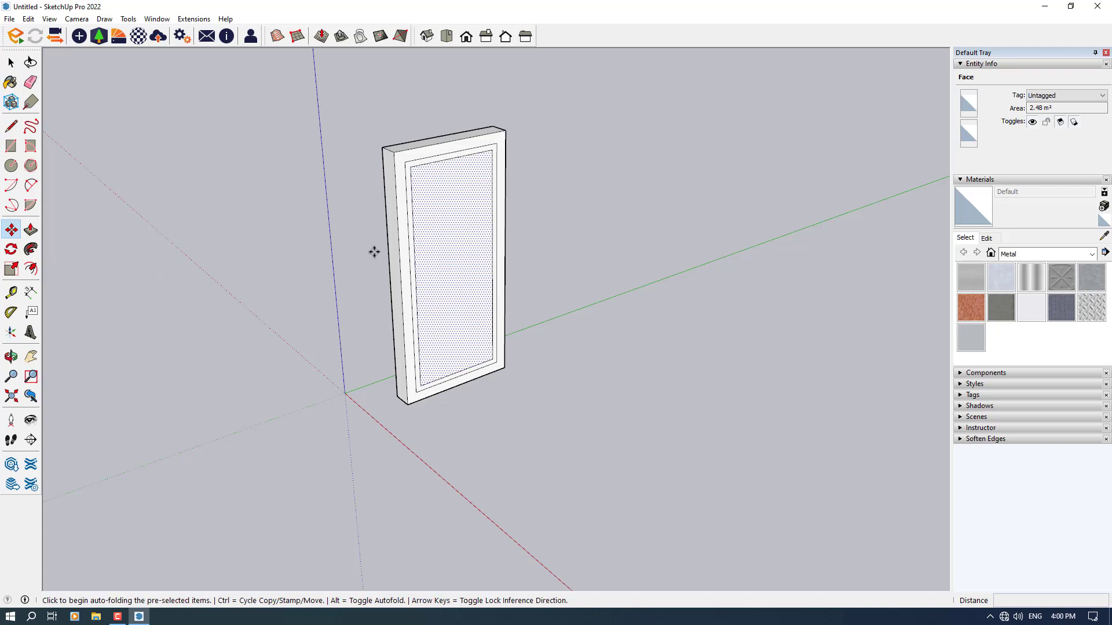
{"action": "left_click", "coordinate": [453, 158]}
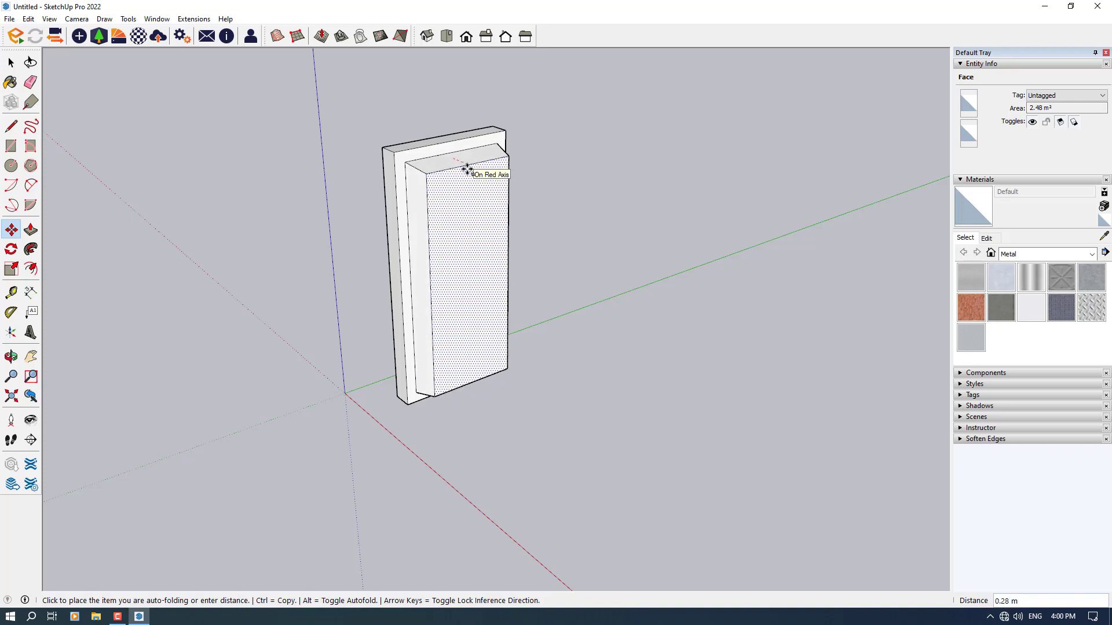
{"action": "type", "text": "0.06"}
{"action": "key", "text": "Return"}
{"action": "key", "text": "space"}
{"action": "middle_click_drag", "start_coordinate": [513, 210], "coordinate": [405, 241]}
{"action": "left_click", "coordinate": [603, 236]}
{"action": "scroll", "coordinate": [415, 187], "scroll_direction": "up", "scroll_amount": 3}
{"action": "scroll", "coordinate": [427, 219], "scroll_direction": "down", "scroll_amount": 2}
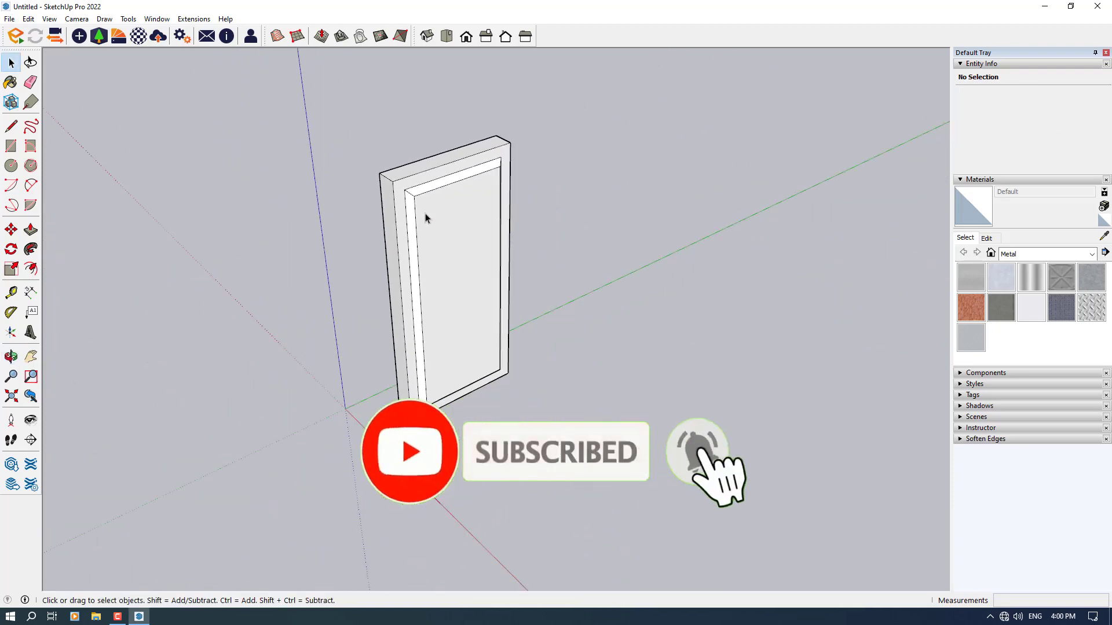
Step: Select all connected faces and edges of the bevelled panel and make them a group
{"action": "left_click", "coordinate": [426, 217]}
{"action": "triple_click", "coordinate": [425, 218]}
{"action": "right_click", "coordinate": [426, 216]}
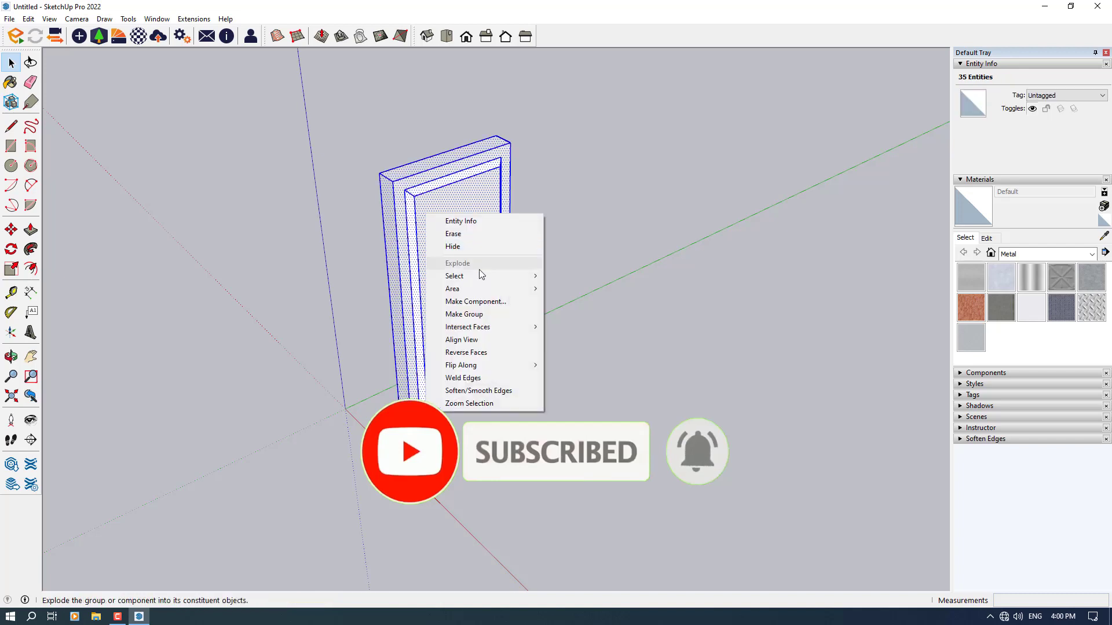
{"action": "left_click", "coordinate": [498, 314]}
Step: Copy the panel group about 1.08 m forward along the red axis
{"action": "scroll", "coordinate": [464, 287], "scroll_direction": "down", "scroll_amount": 3}
{"action": "key", "text": "m"}
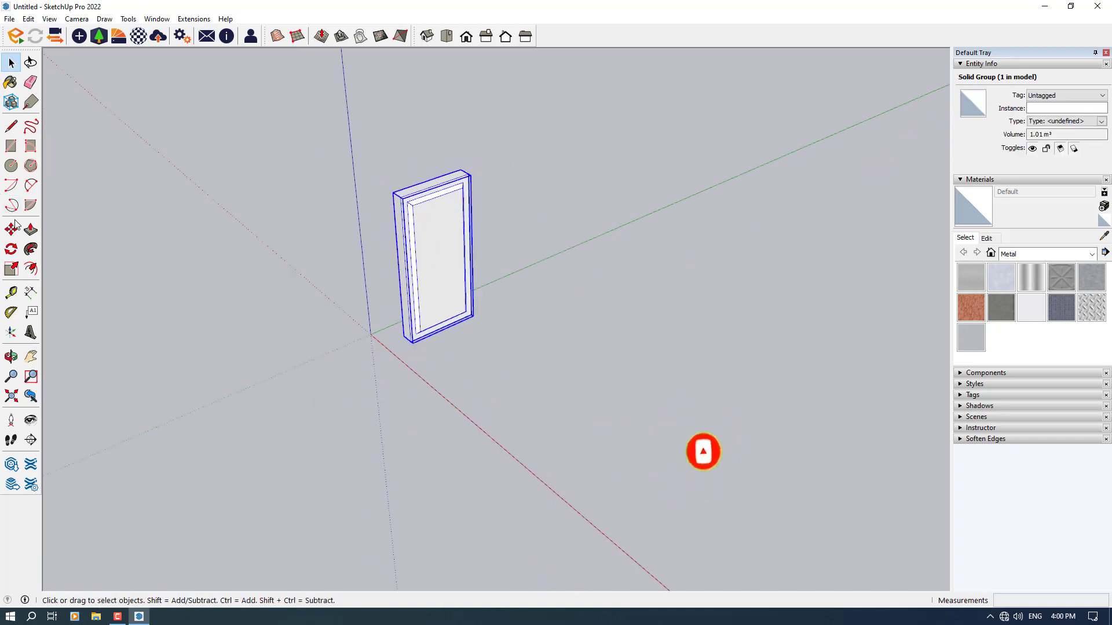
{"action": "key", "text": "ctrl"}
{"action": "left_click", "coordinate": [422, 346]}
{"action": "left_click", "coordinate": [455, 375]}
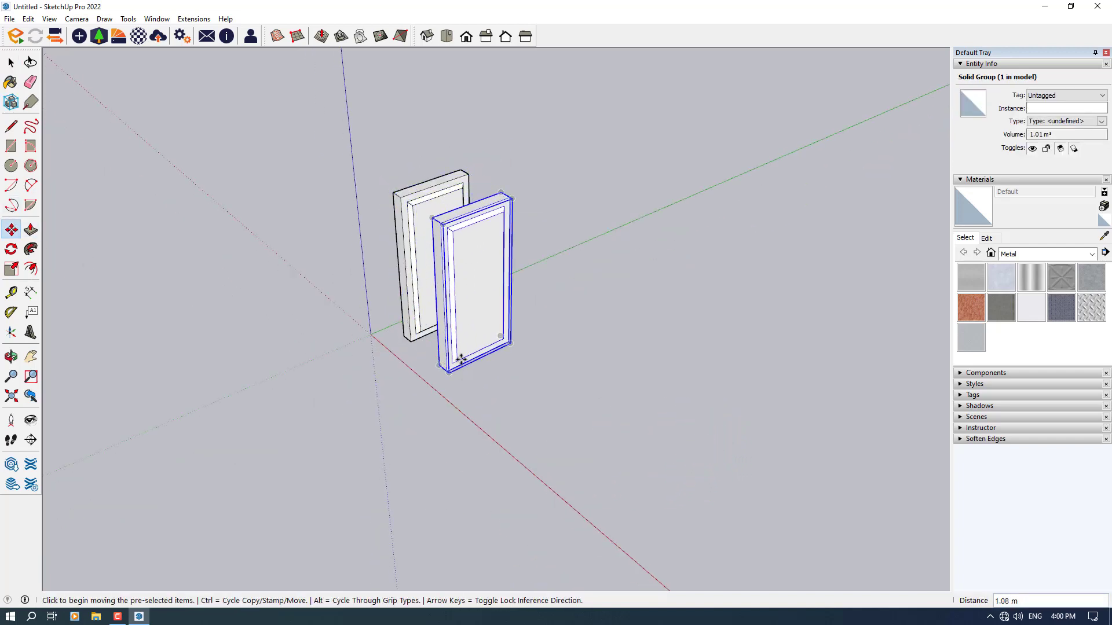
{"action": "key", "text": "space"}
Step: Explode the front panel group and make its geometry a component, replacing the selection with it
{"action": "scroll", "coordinate": [474, 276], "scroll_direction": "up", "scroll_amount": 2}
{"action": "right_click", "coordinate": [477, 277]}
{"action": "left_click", "coordinate": [523, 351]}
{"action": "right_click", "coordinate": [475, 270]}
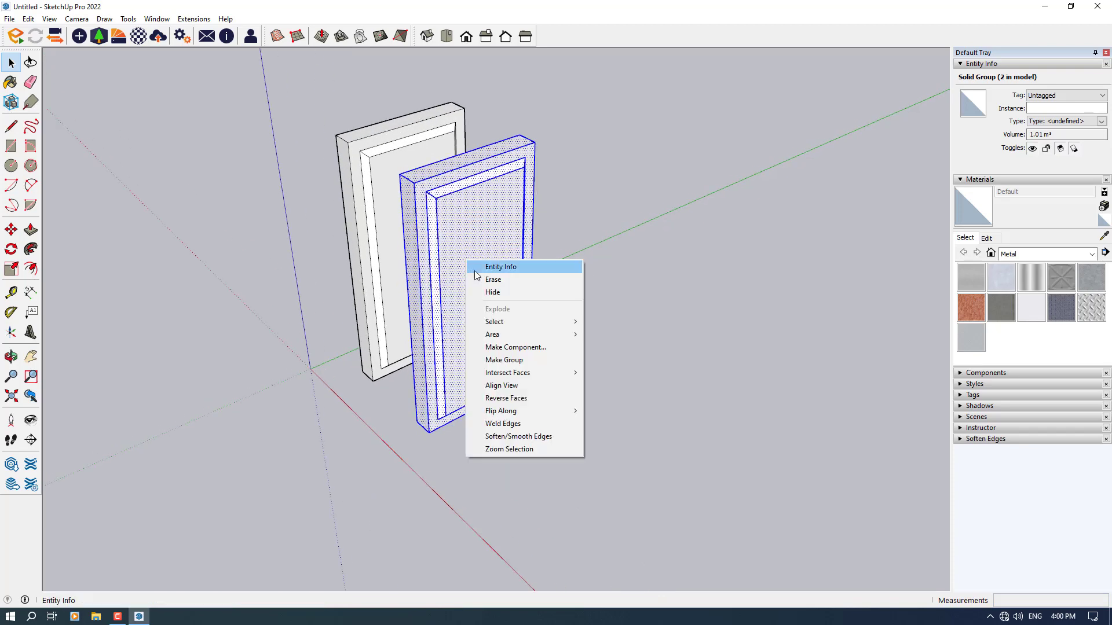
{"action": "left_click", "coordinate": [521, 348]}
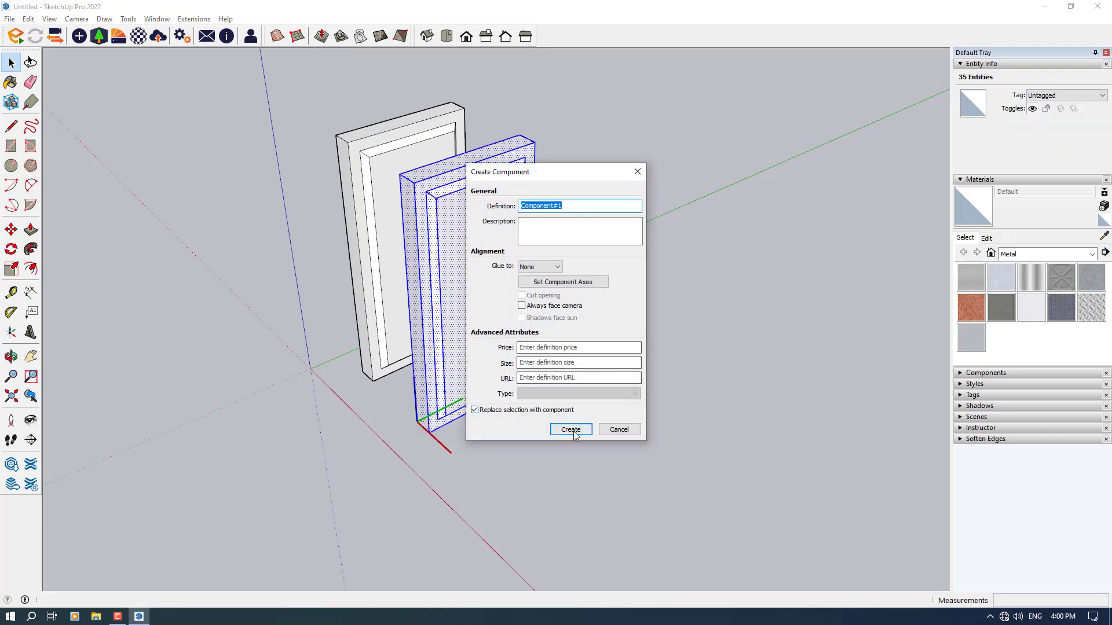
{"action": "left_click", "coordinate": [568, 427]}
Step: Copy the component sideways along the green axis with a small gap and repeat the copy 4x to form a row
{"action": "left_click", "coordinate": [11, 230]}
{"action": "left_click", "coordinate": [463, 438]}
{"action": "key", "text": "ctrl"}
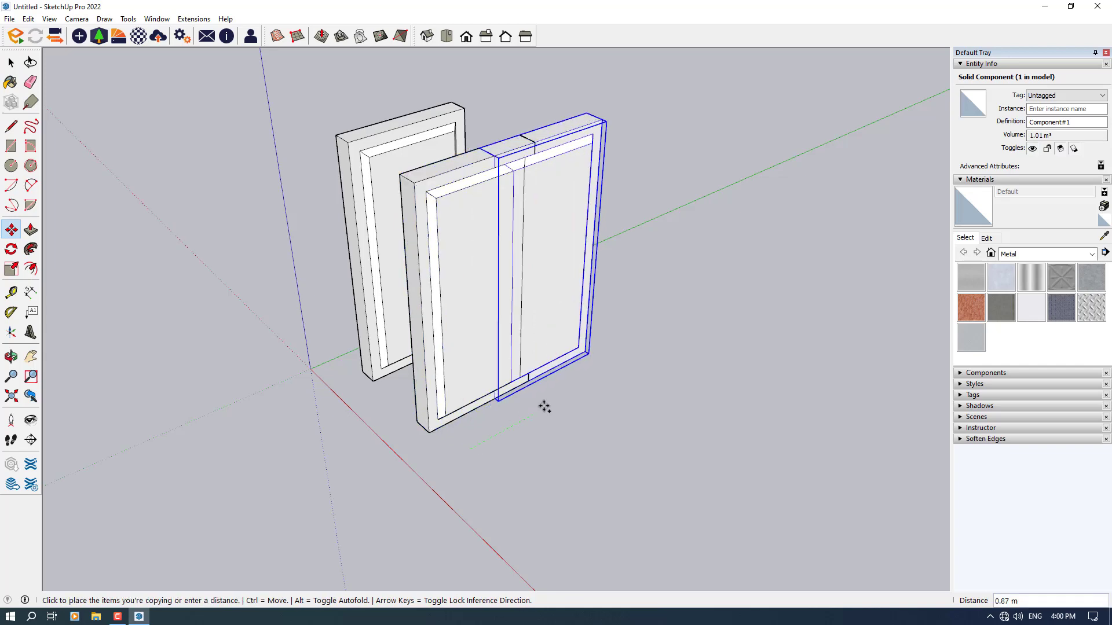
{"action": "left_click", "coordinate": [576, 383]}
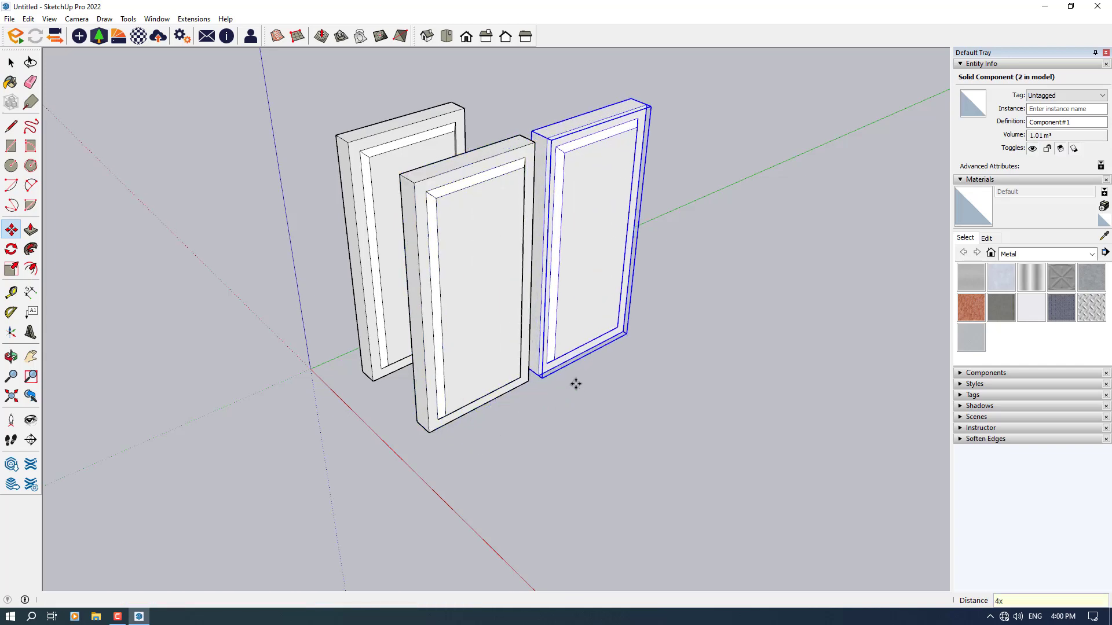
{"action": "type", "text": "4x"}
{"action": "key", "text": "Return"}
{"action": "key", "text": "space"}
{"action": "left_click", "coordinate": [576, 382]}
Step: Open the component nearest the origin for editing and Push/Pull its raised inner face outward into a deep box
{"action": "scroll", "coordinate": [534, 406], "scroll_direction": "down", "scroll_amount": 3}
{"action": "middle_click_drag", "start_coordinate": [534, 405], "coordinate": [442, 325]}
{"action": "scroll", "coordinate": [537, 307], "scroll_direction": "up", "scroll_amount": 2}
{"action": "scroll", "coordinate": [429, 309], "scroll_direction": "up", "scroll_amount": 2}
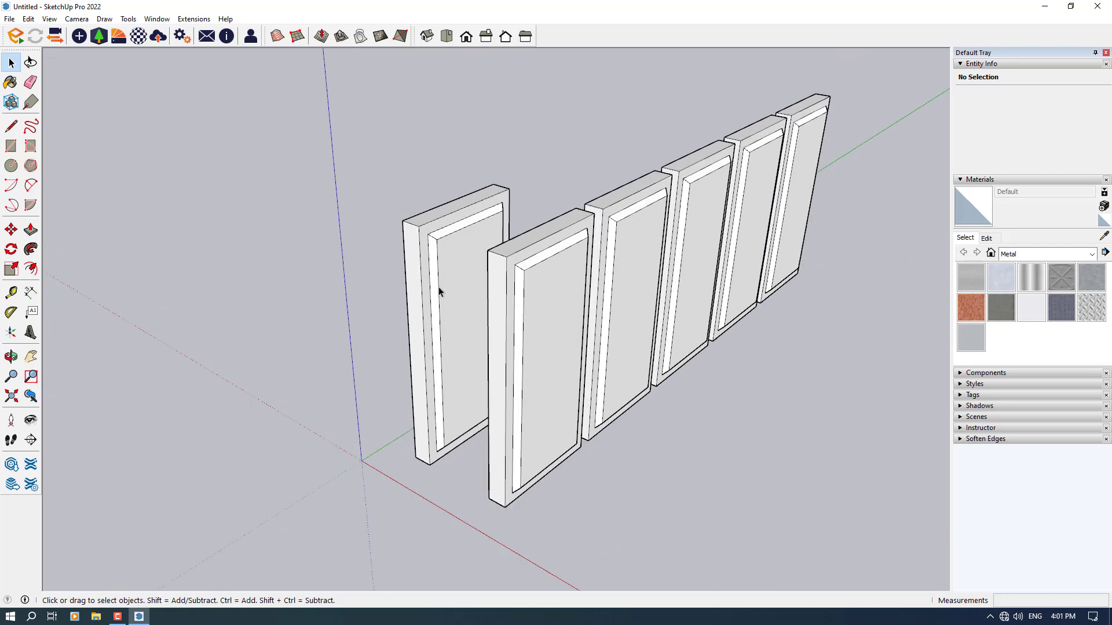
{"action": "double_click", "coordinate": [521, 341]}
{"action": "left_click", "coordinate": [32, 229]}
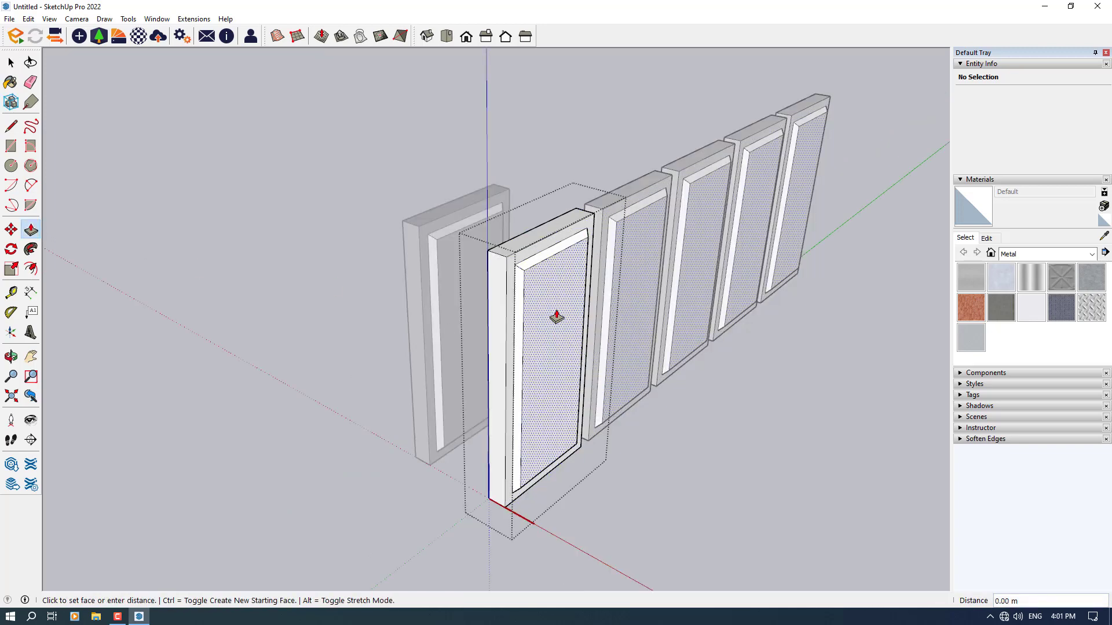
{"action": "left_click", "coordinate": [593, 322]}
{"action": "middle_click_drag", "start_coordinate": [725, 380], "coordinate": [568, 404]}
{"action": "key", "text": "space"}
{"action": "scroll", "coordinate": [484, 389], "scroll_direction": "down", "scroll_amount": 2}
{"action": "left_click", "coordinate": [686, 540]}
{"action": "middle_click_drag", "start_coordinate": [685, 539], "coordinate": [427, 365]}
{"action": "scroll", "coordinate": [427, 371], "scroll_direction": "up", "scroll_amount": 2}
Step: Undo the inner face extrusion in the component and leave component editing
{"action": "double_click", "coordinate": [429, 375]}
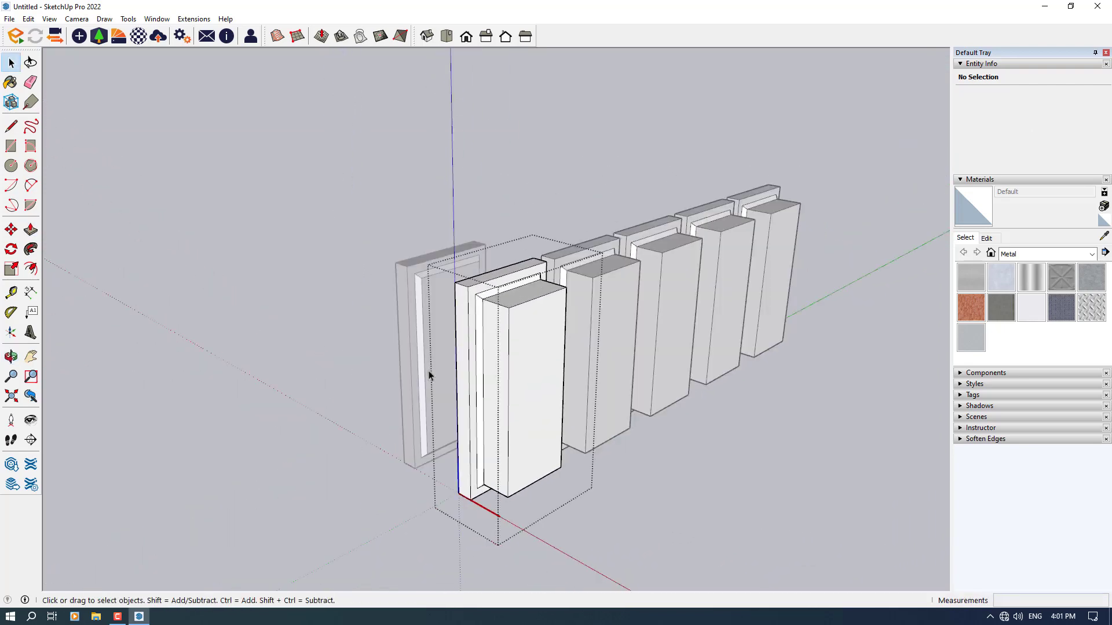
{"action": "key", "text": "ctrl+z"}
{"action": "left_click", "coordinate": [488, 225]}
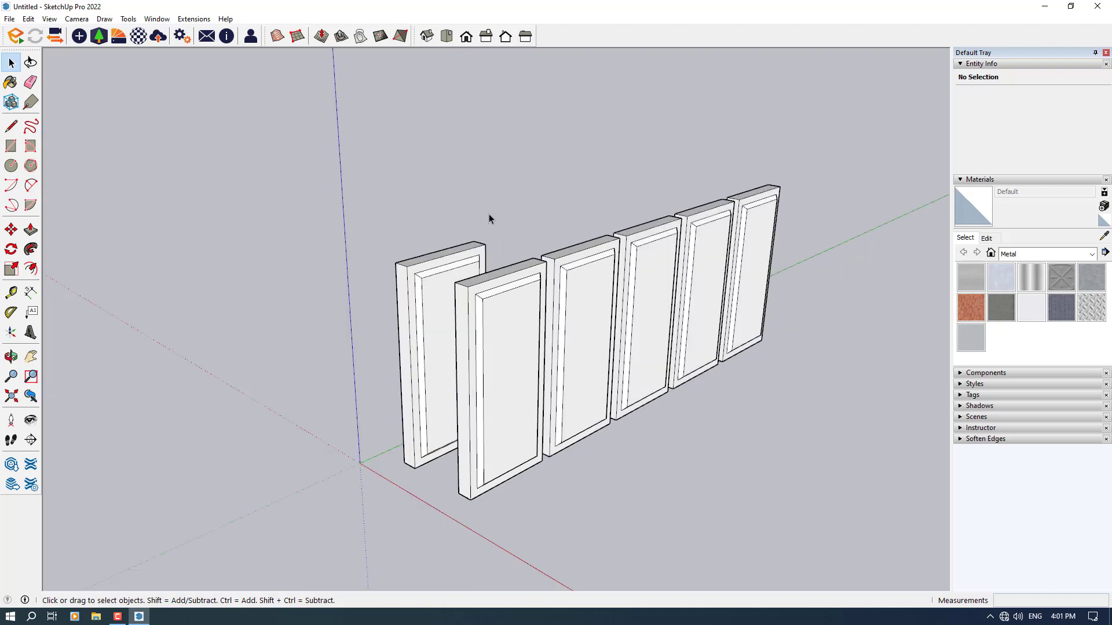